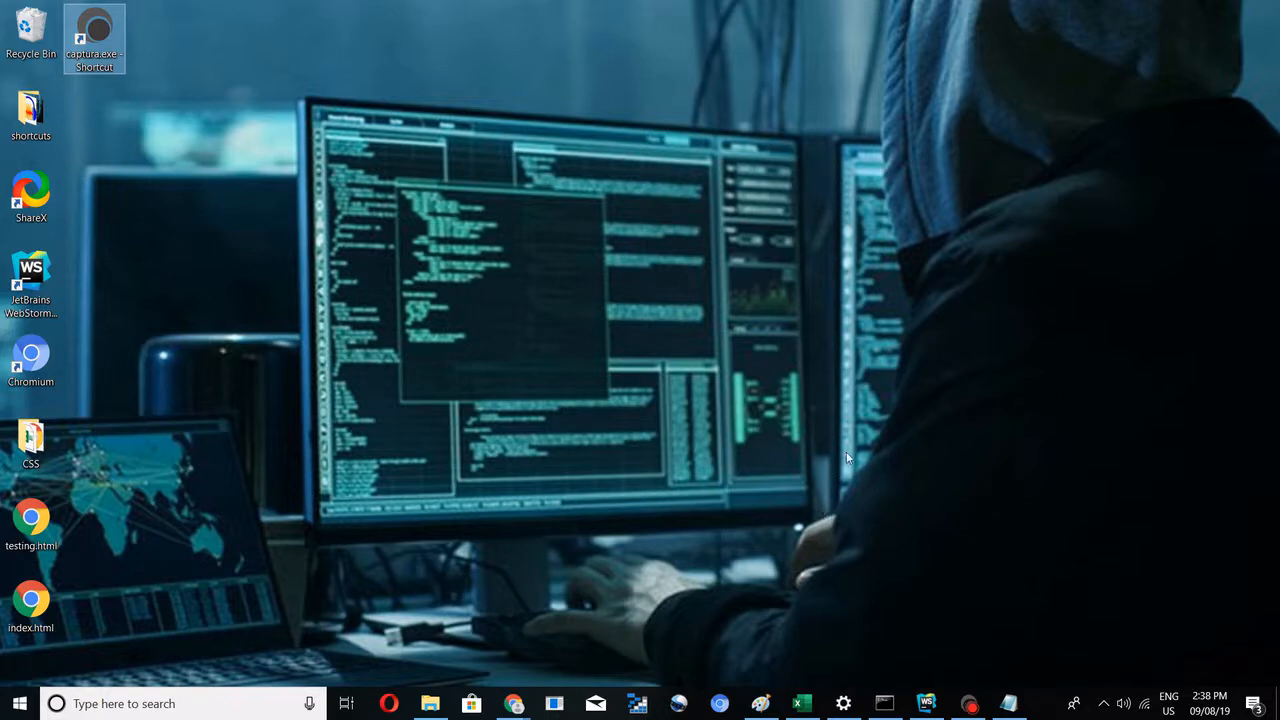
- Check the shortcut list in Paint, switch to Excel and enter "Sample" in cell D4 of Sheet2
left_click(760, 703)
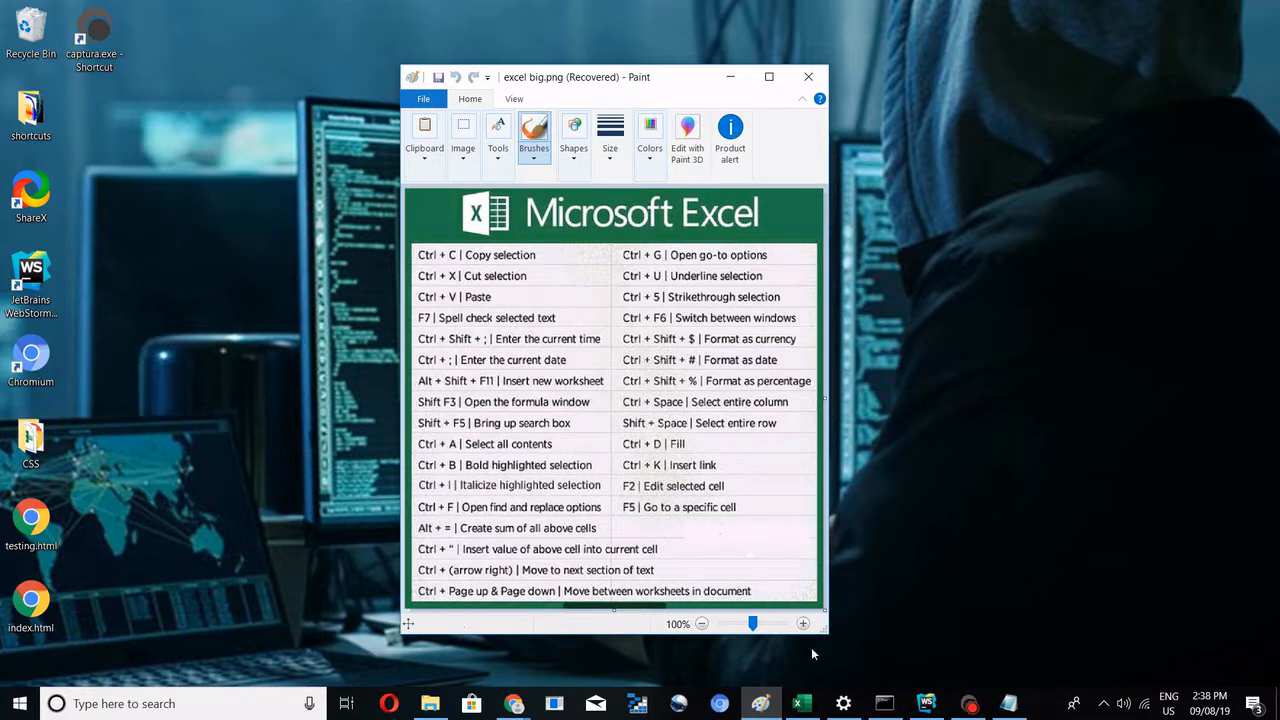
left_click(802, 703)
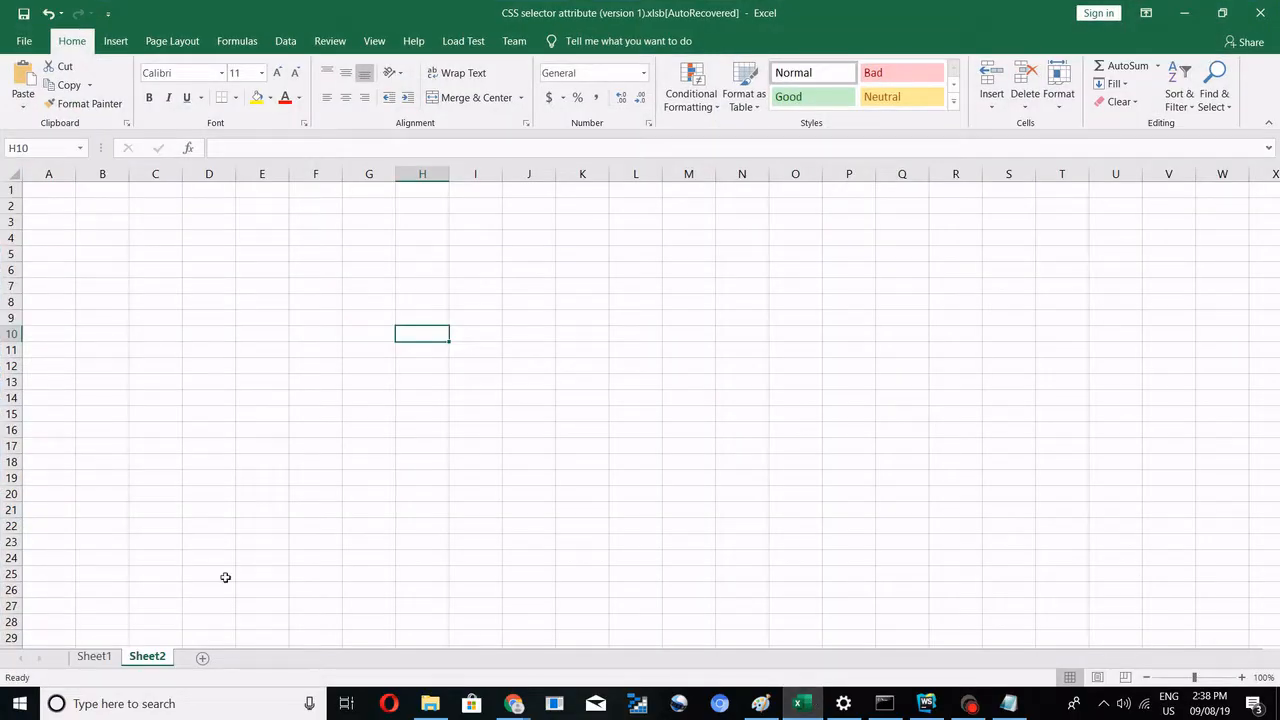
left_click(219, 237)
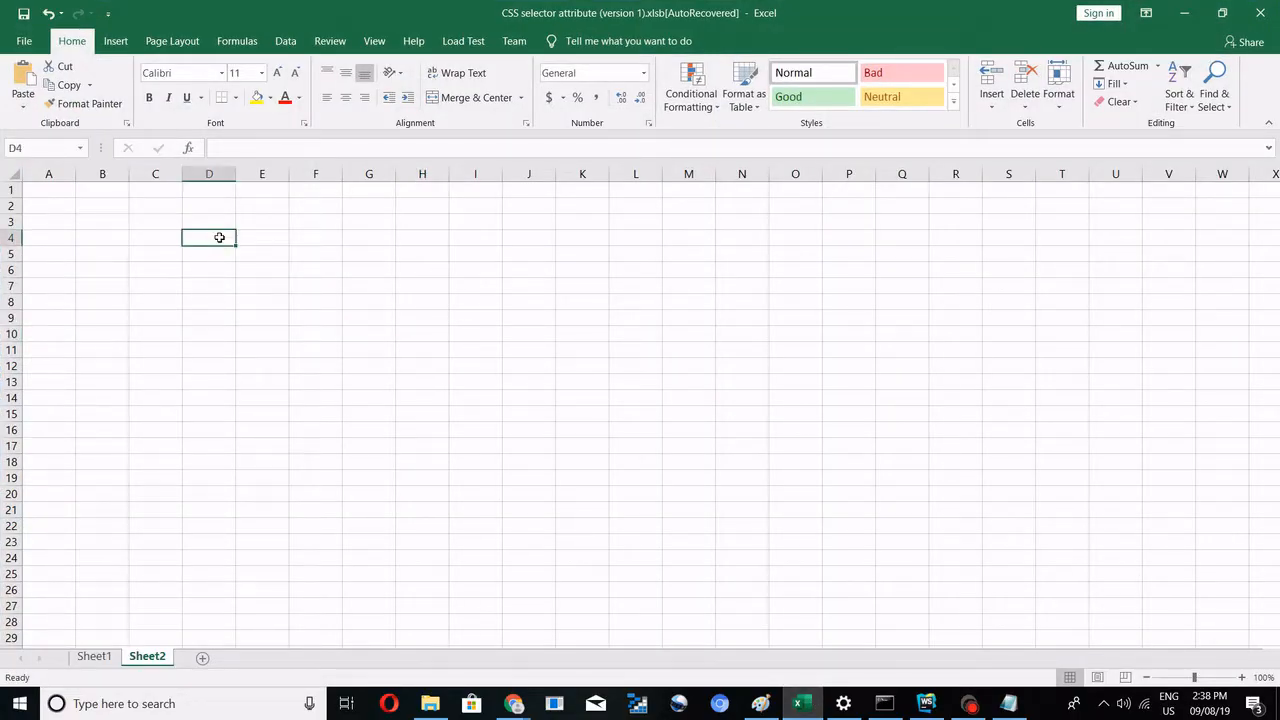
key("alt+Tab")
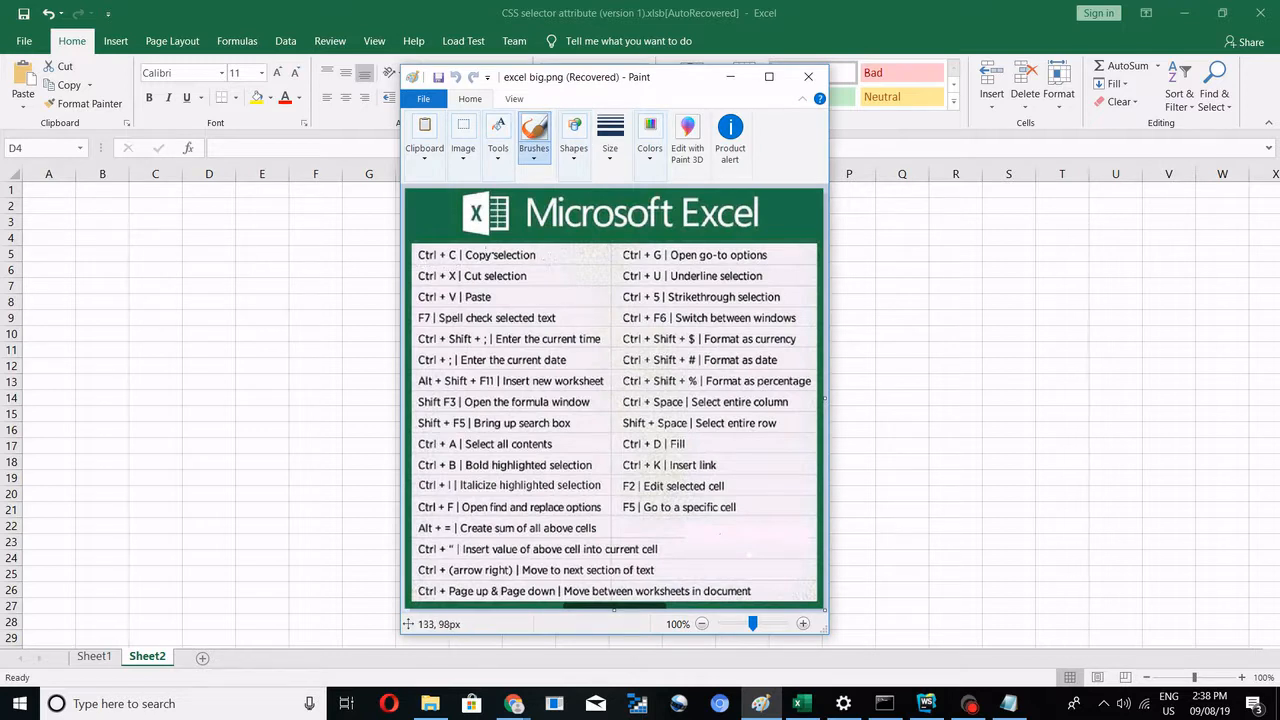
left_click(267, 245)
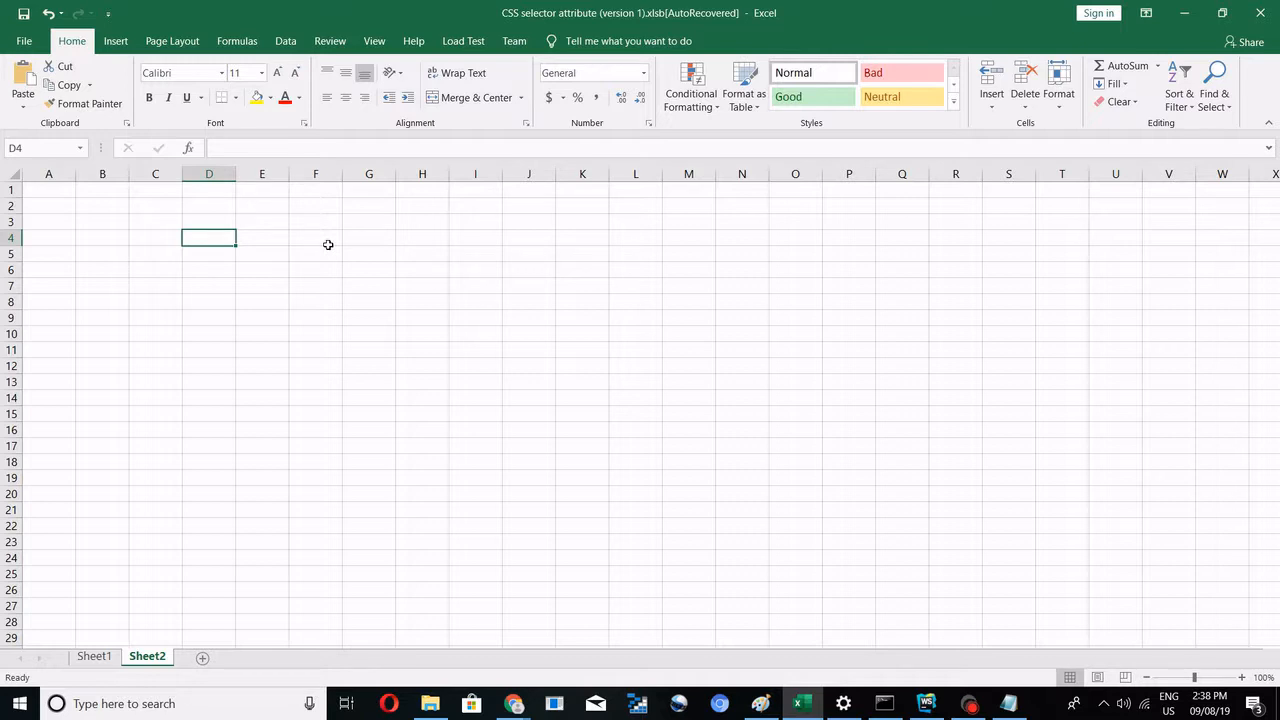
type("Sample")
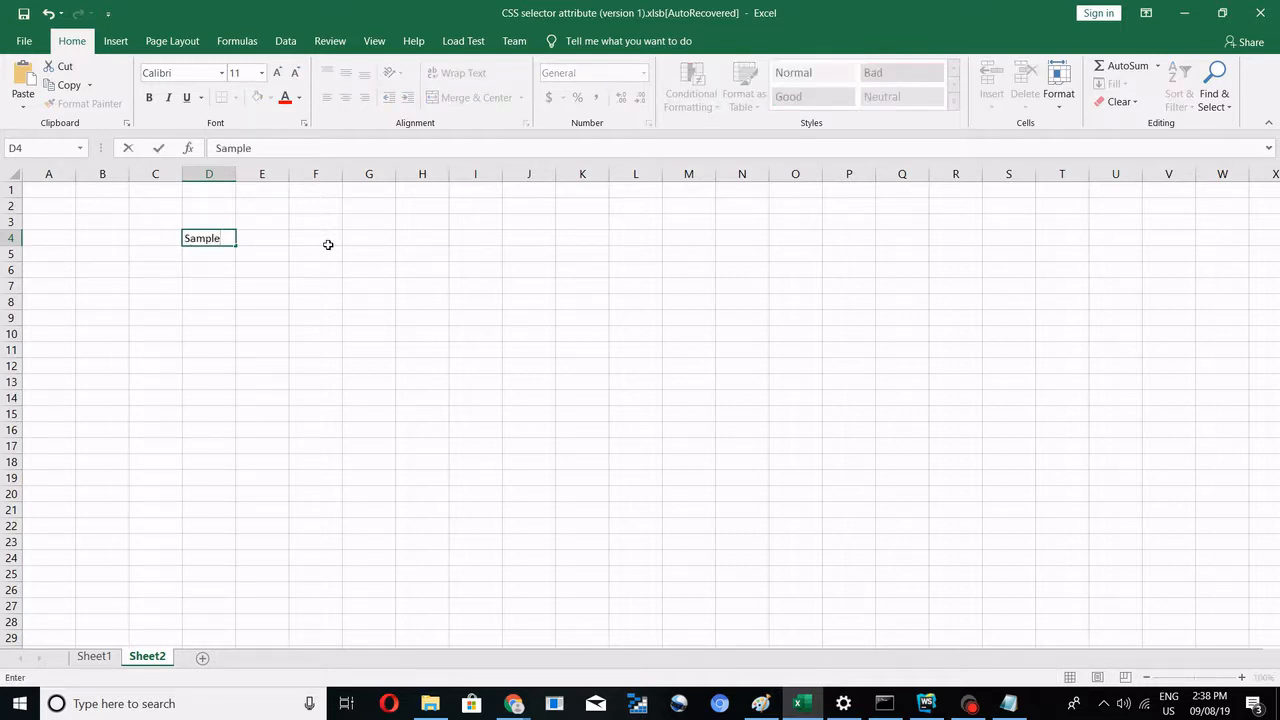
left_click(328, 244)
left_click(205, 237)
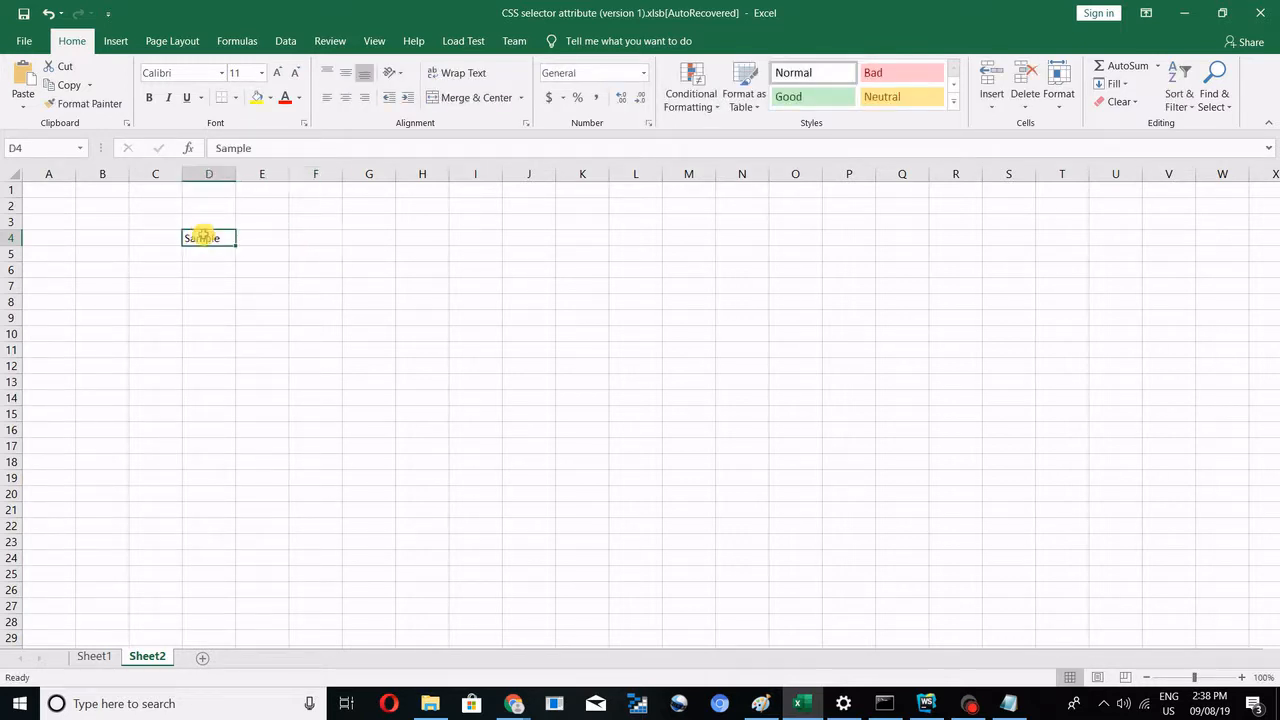
- Copy "Sample" from cell D4 and paste it into cell G4
key("alt+Tab")
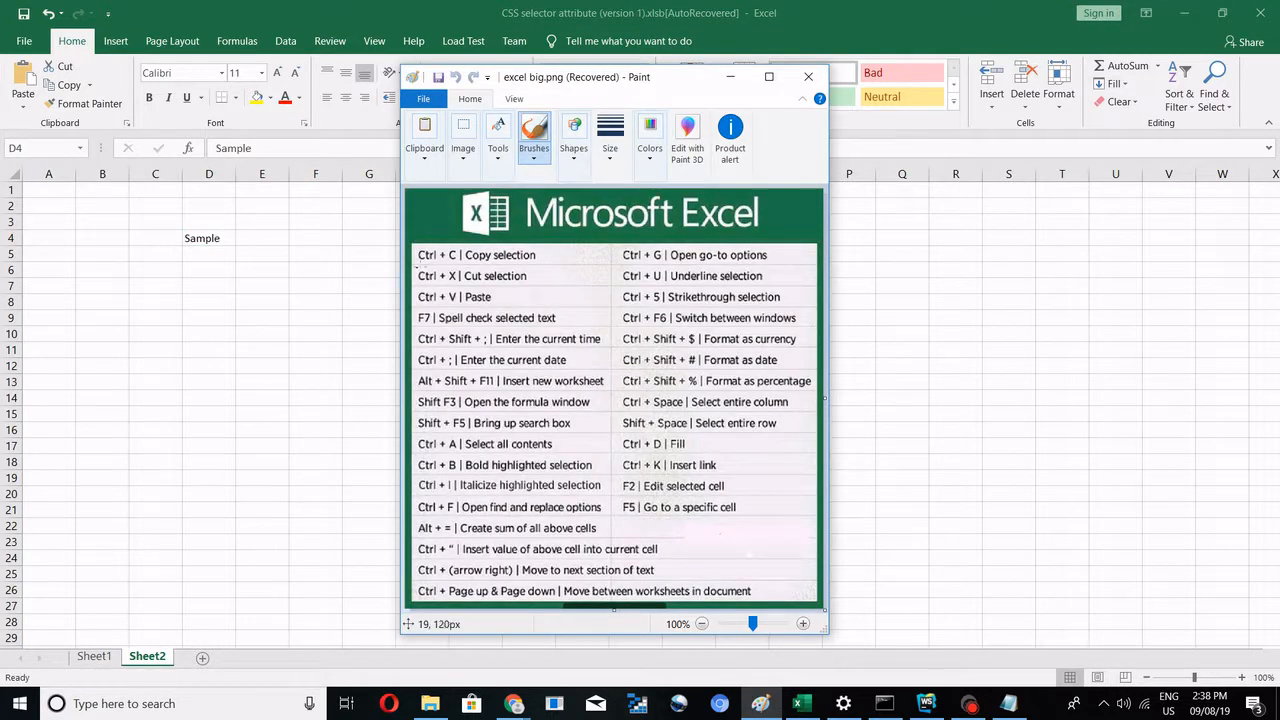
key("alt+Tab")
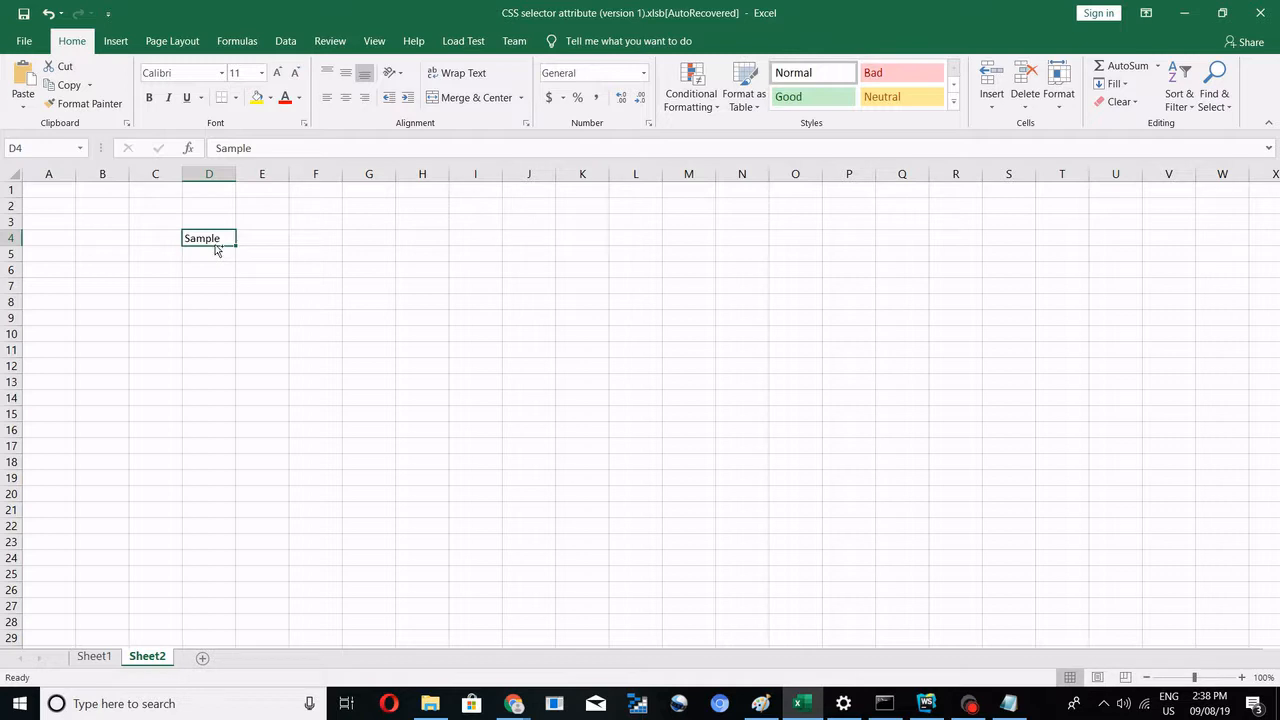
key("ctrl+c")
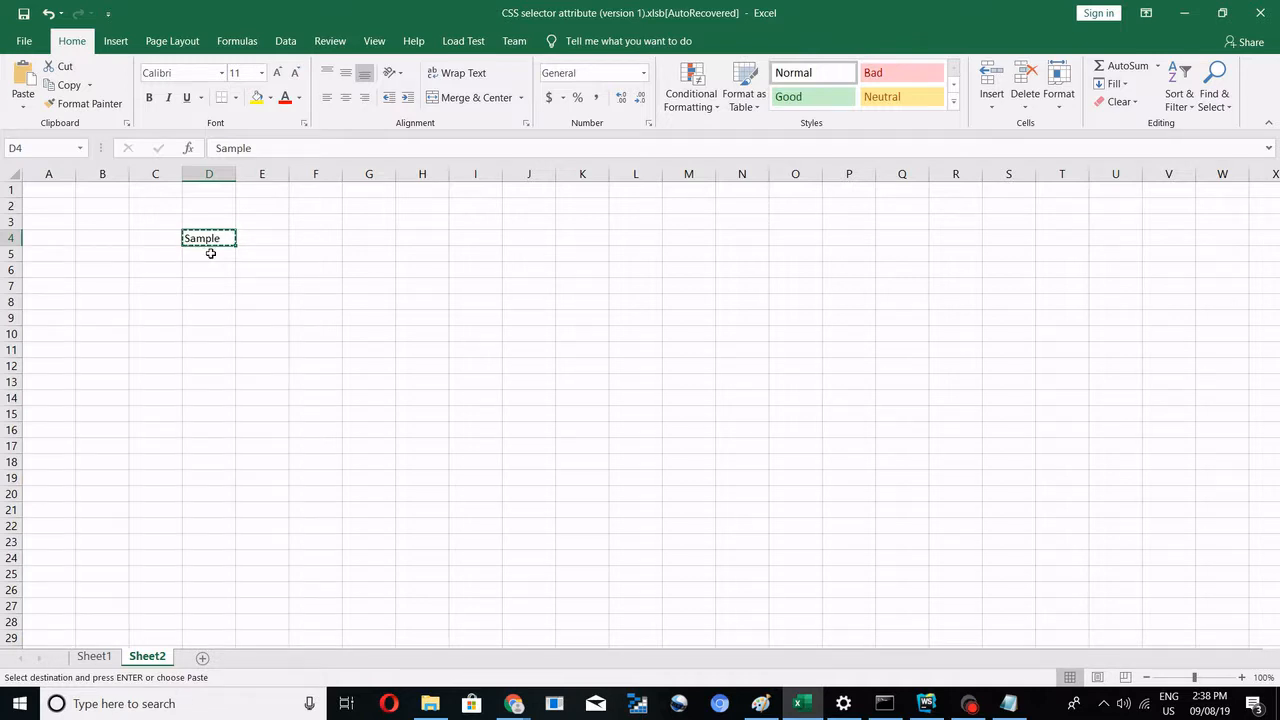
key("alt+Tab")
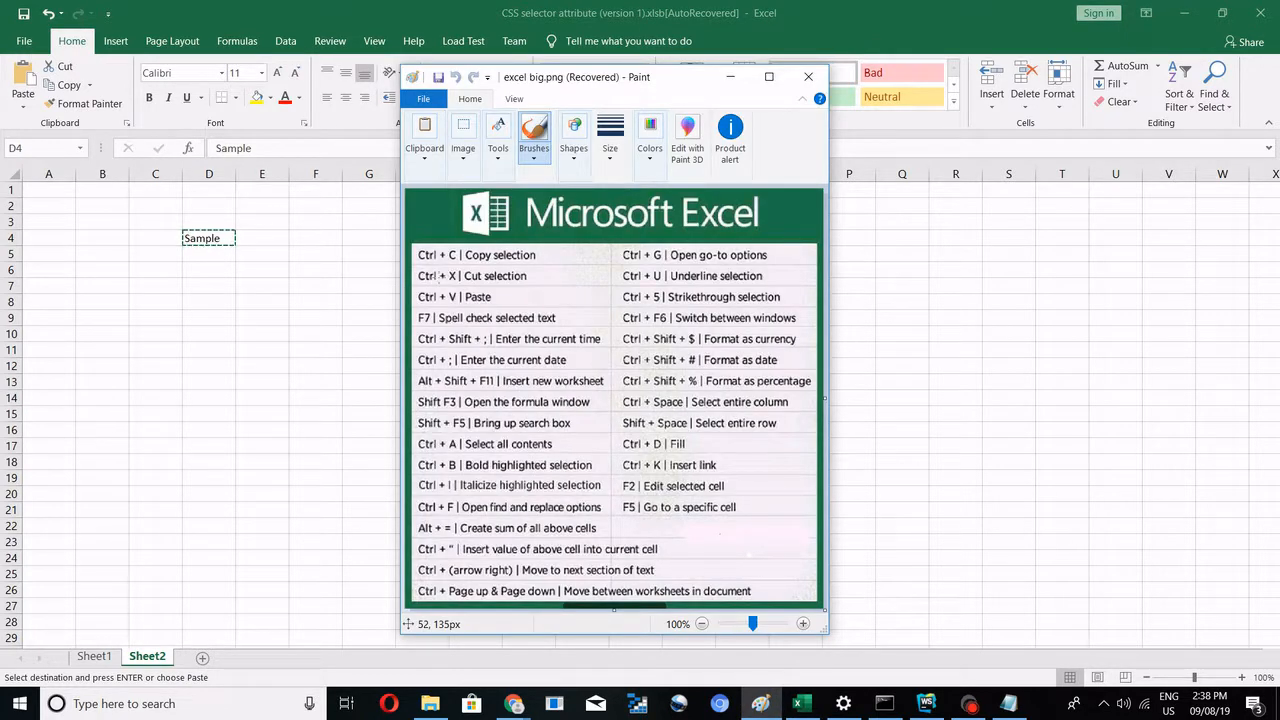
key("alt+Tab")
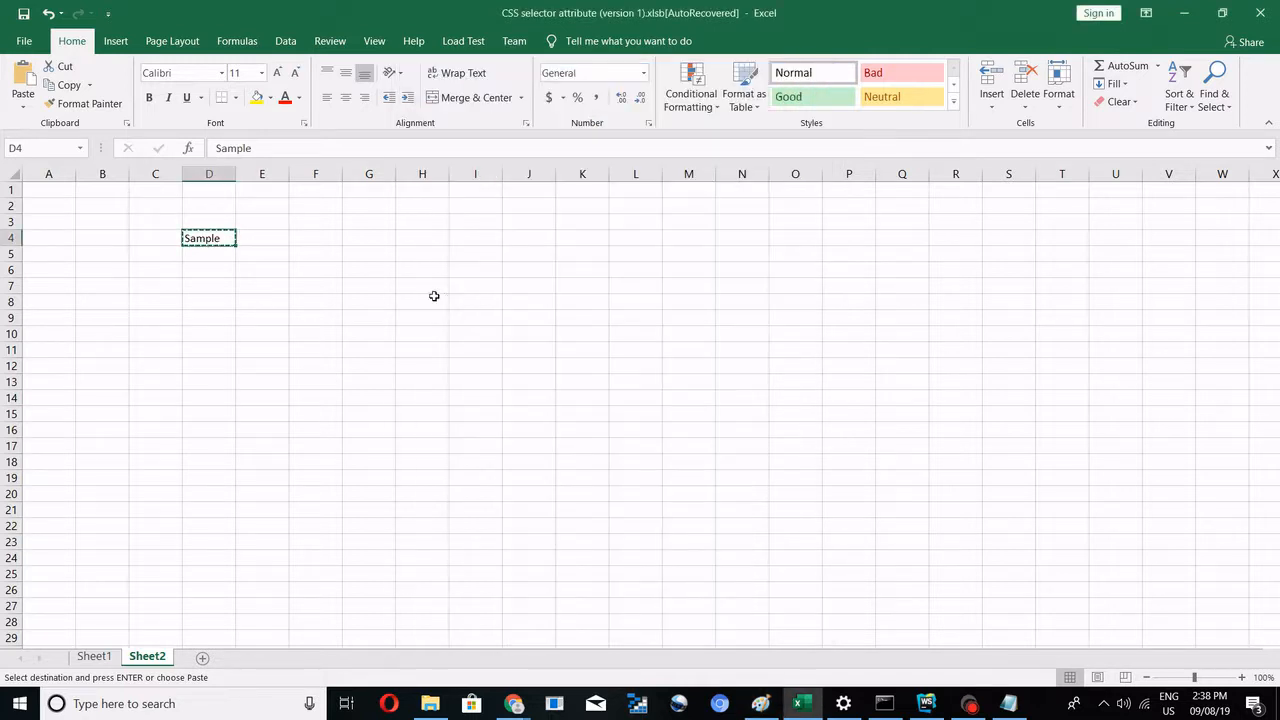
left_click(303, 243)
left_click(359, 243)
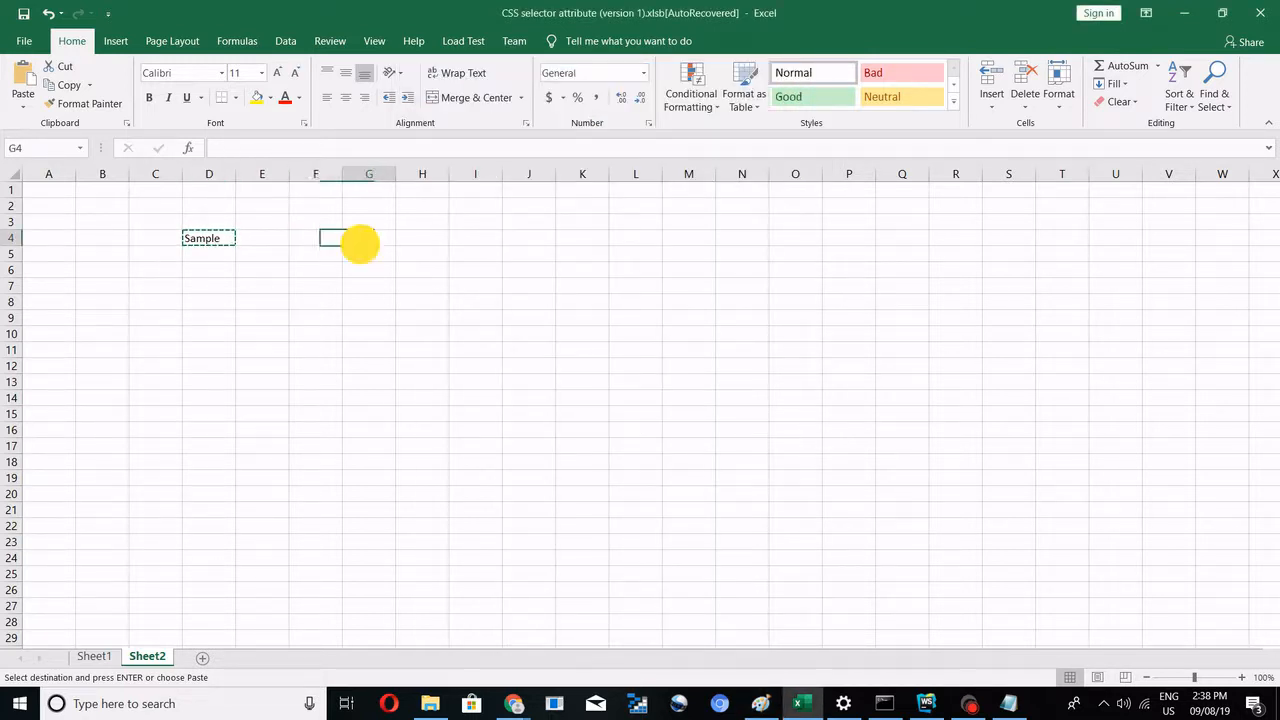
key("ctrl+v")
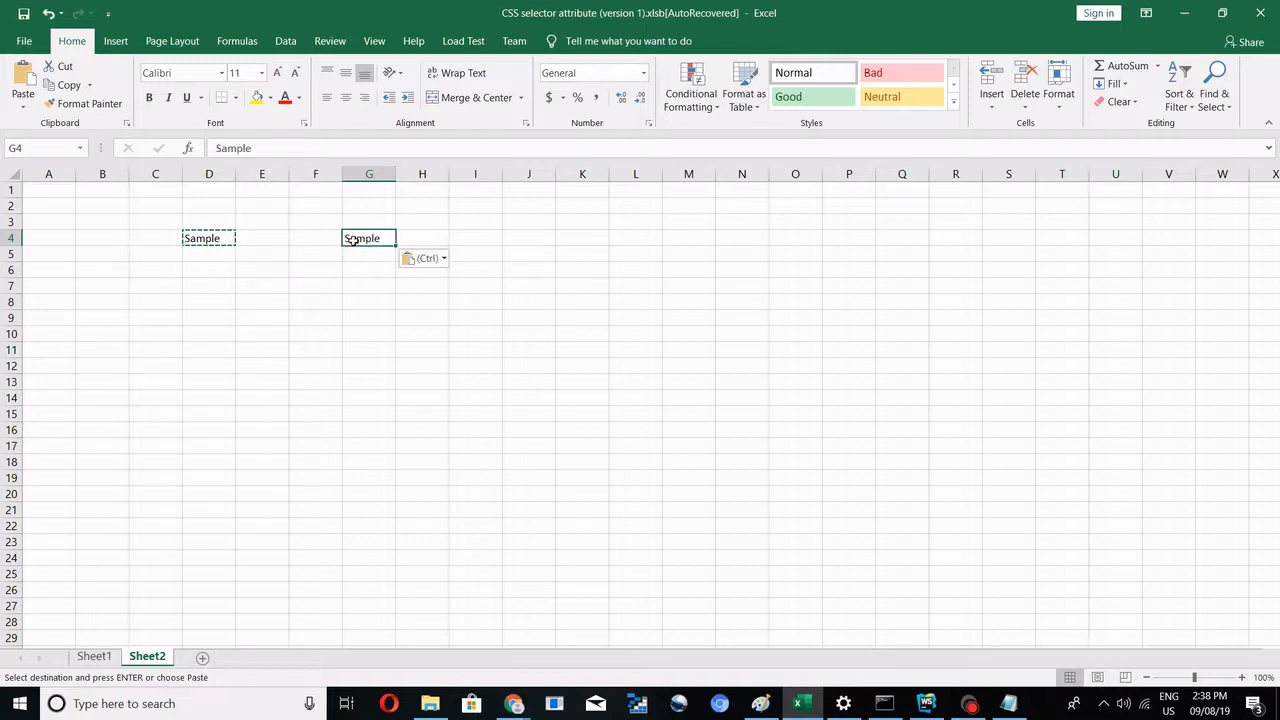
left_click(355, 253)
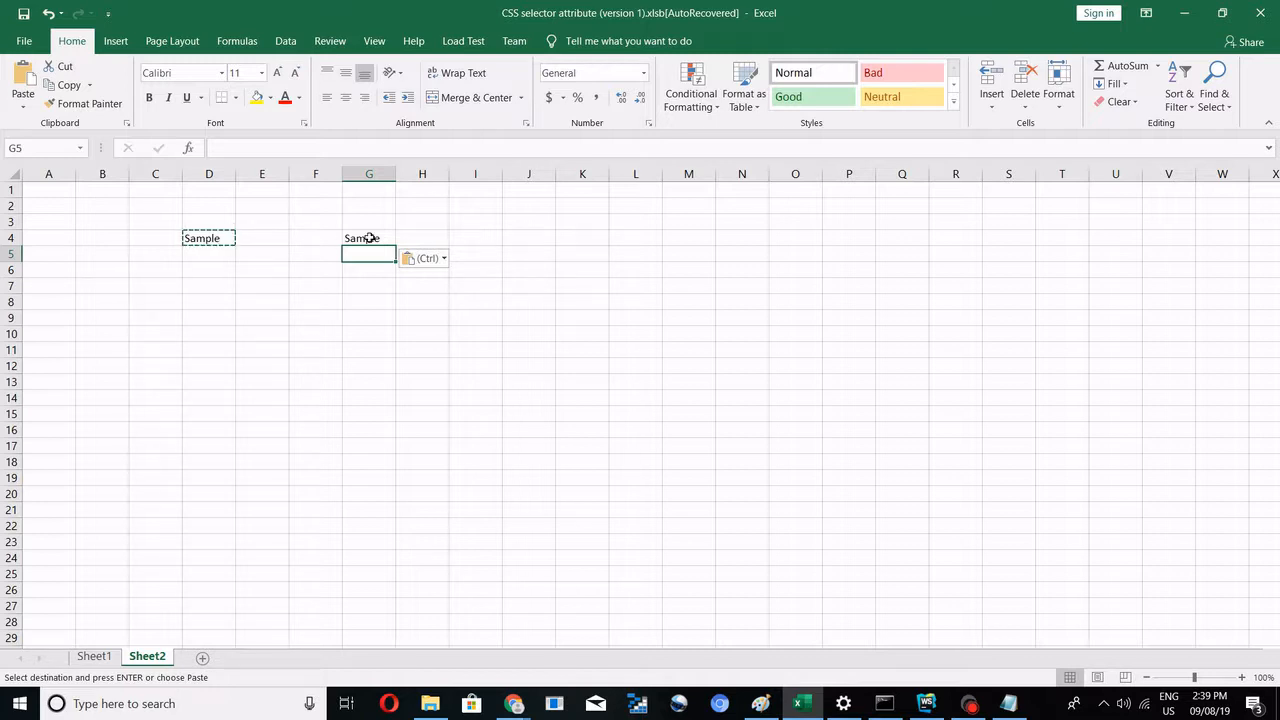
- Delete the pasted "Sample" from cell G4
key("alt+Tab")
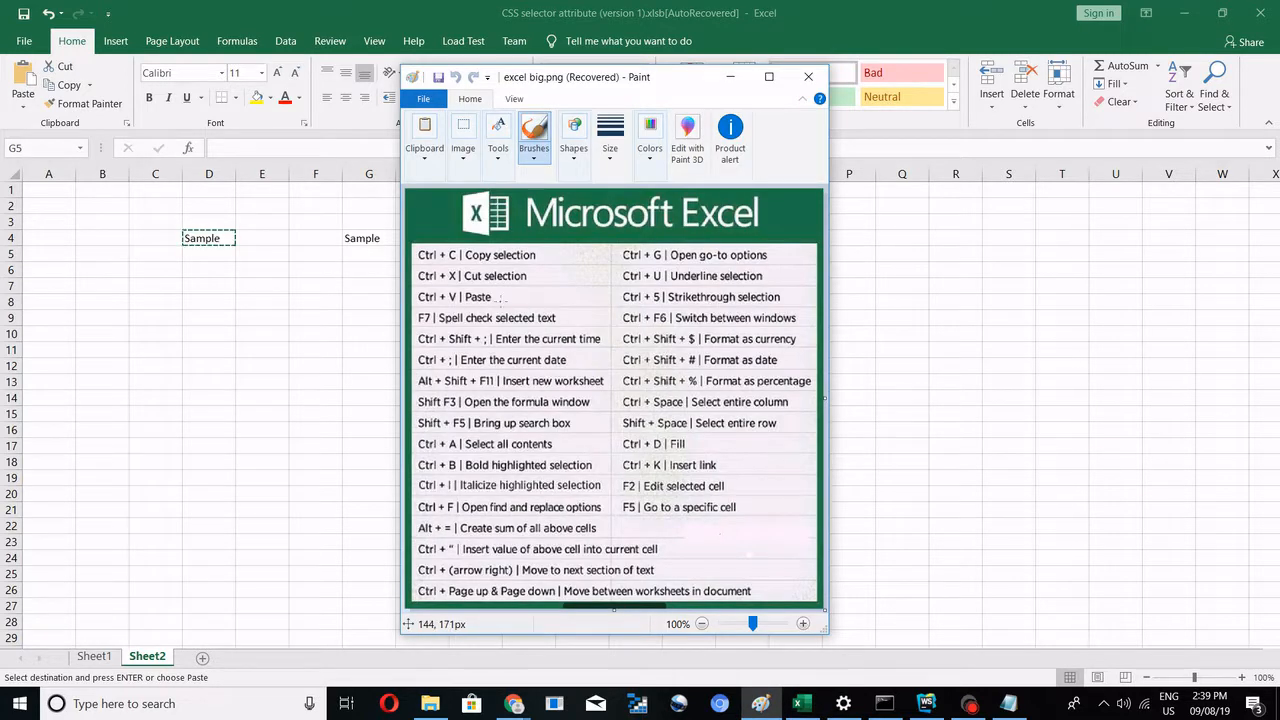
key("alt+Tab")
key("alt+Tab")
key("alt+Tab")
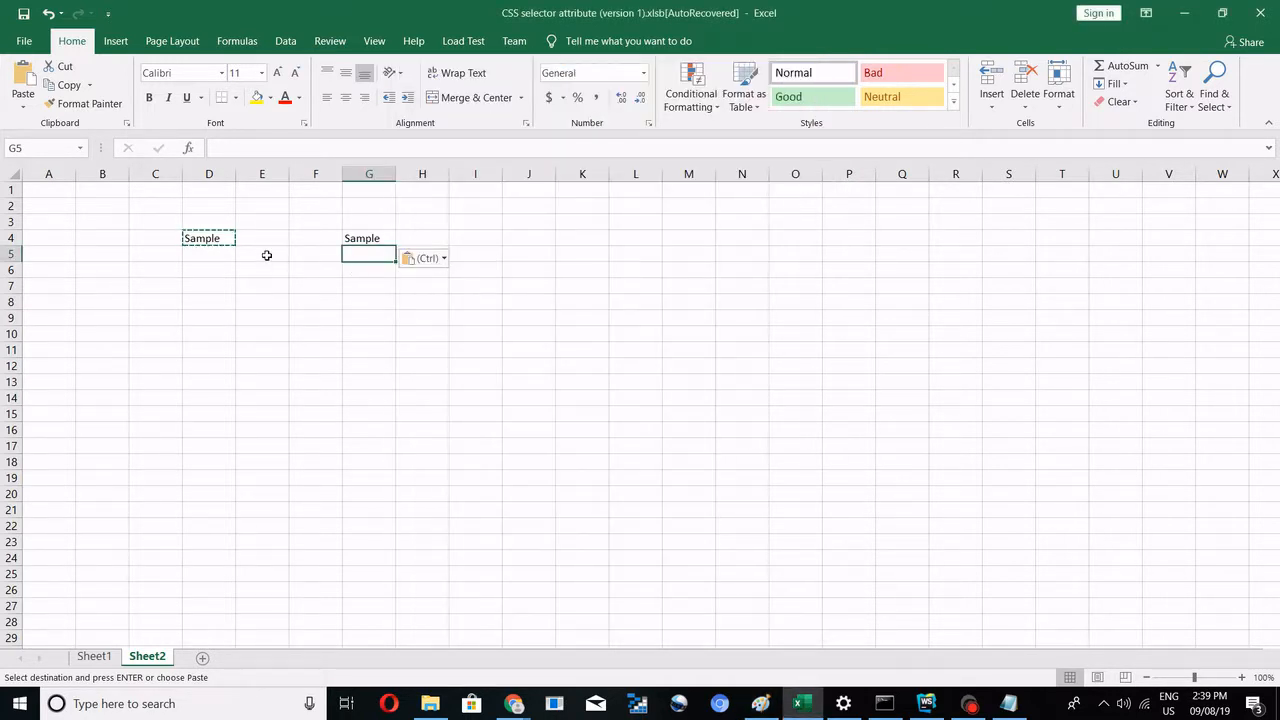
left_click(267, 255)
left_click(358, 237)
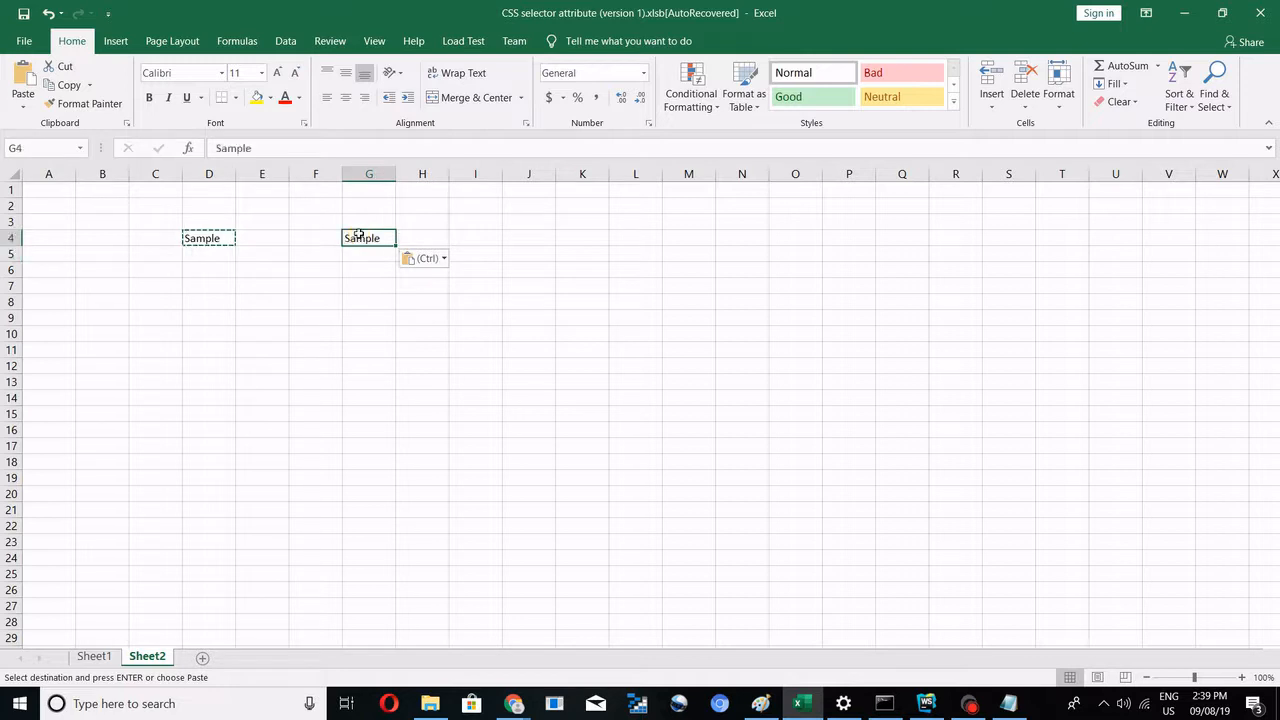
key("Delete")
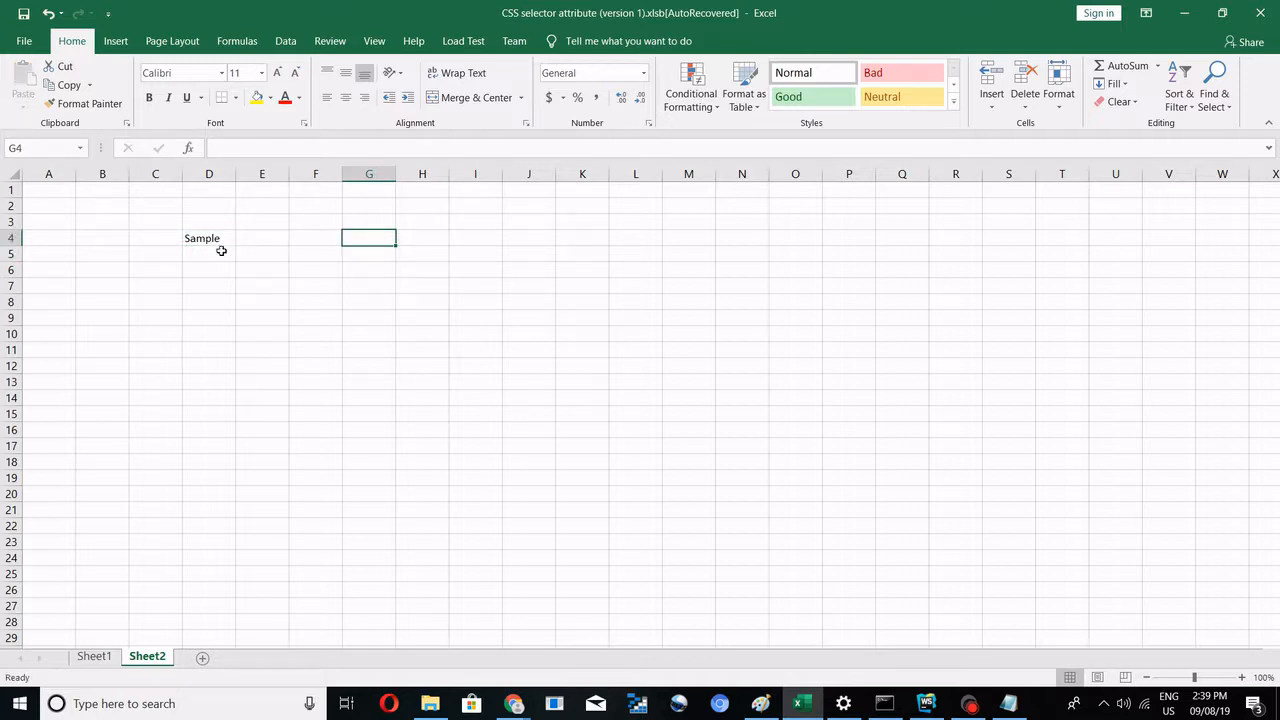
- Cut "Sample" from cell D4 and paste it into cell H4
left_click(215, 238)
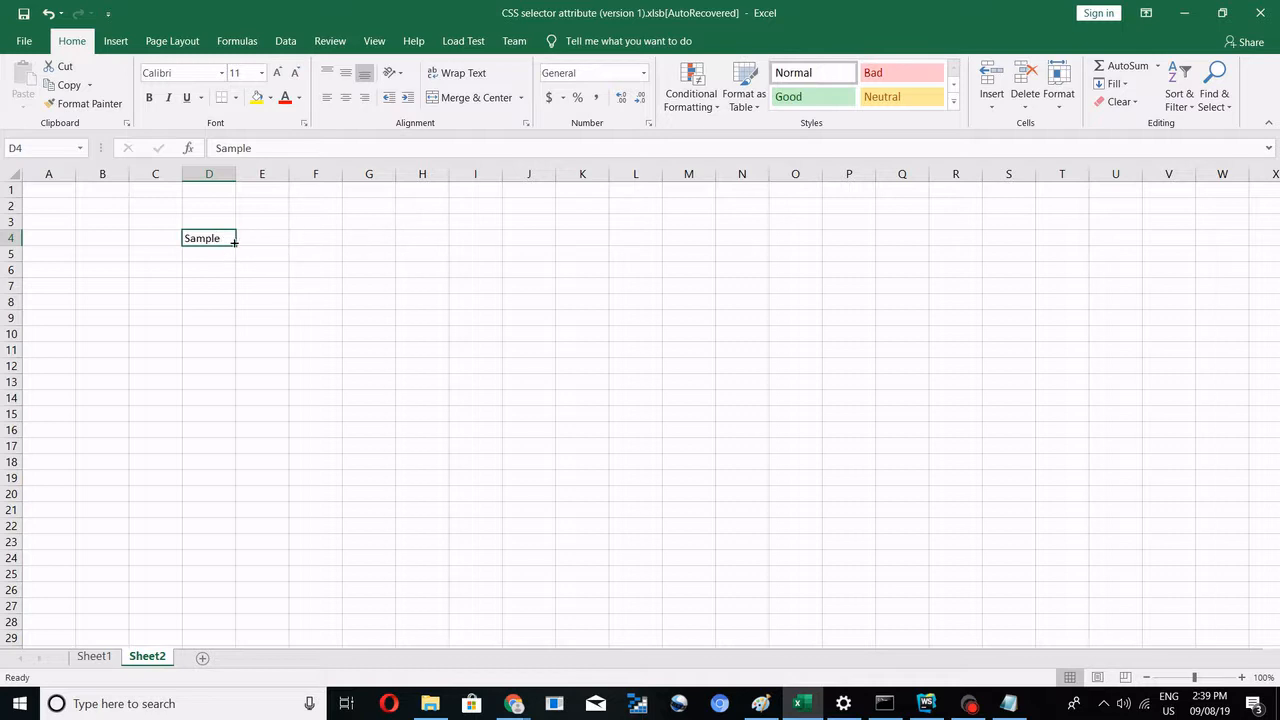
key("ctrl+c")
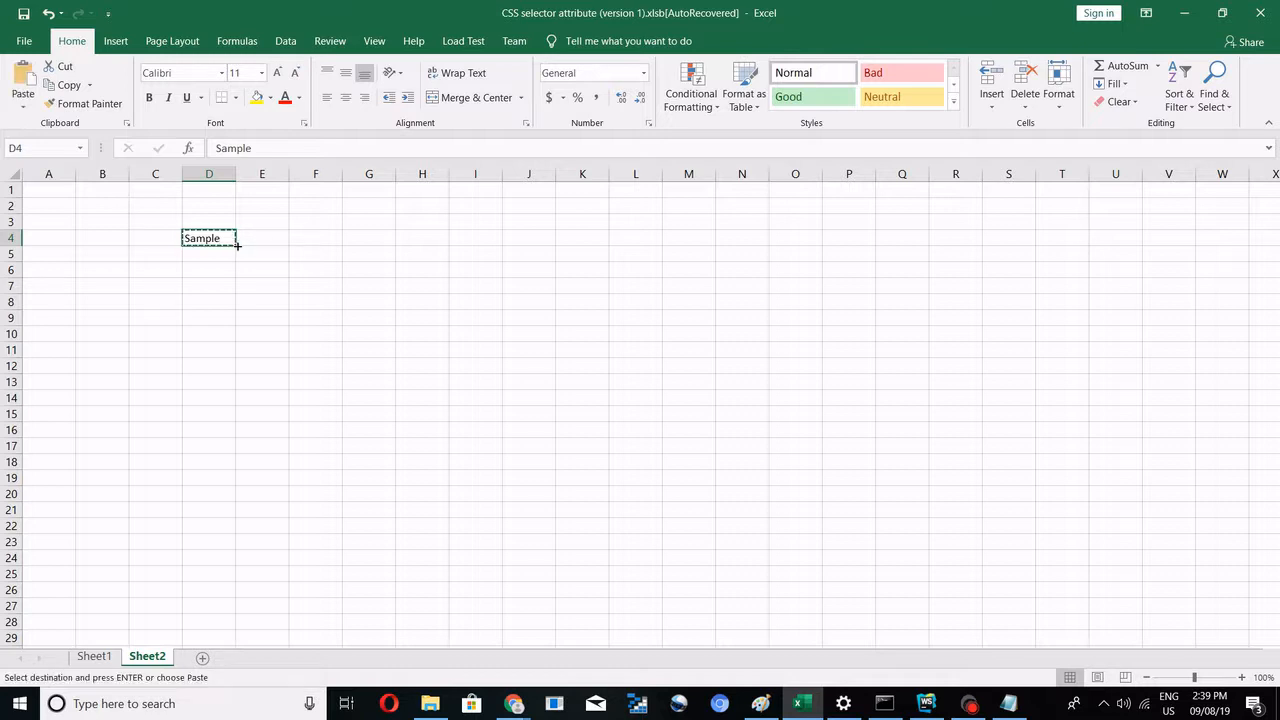
left_click(422, 243)
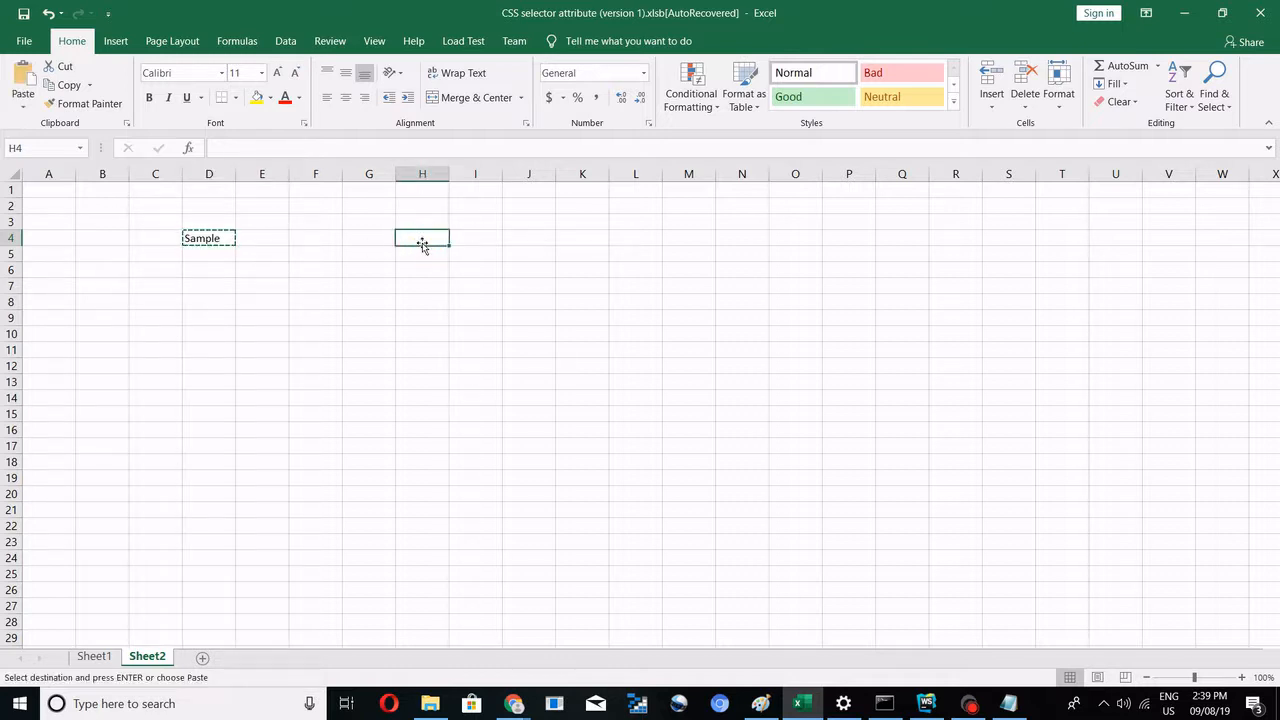
key("ctrl+v")
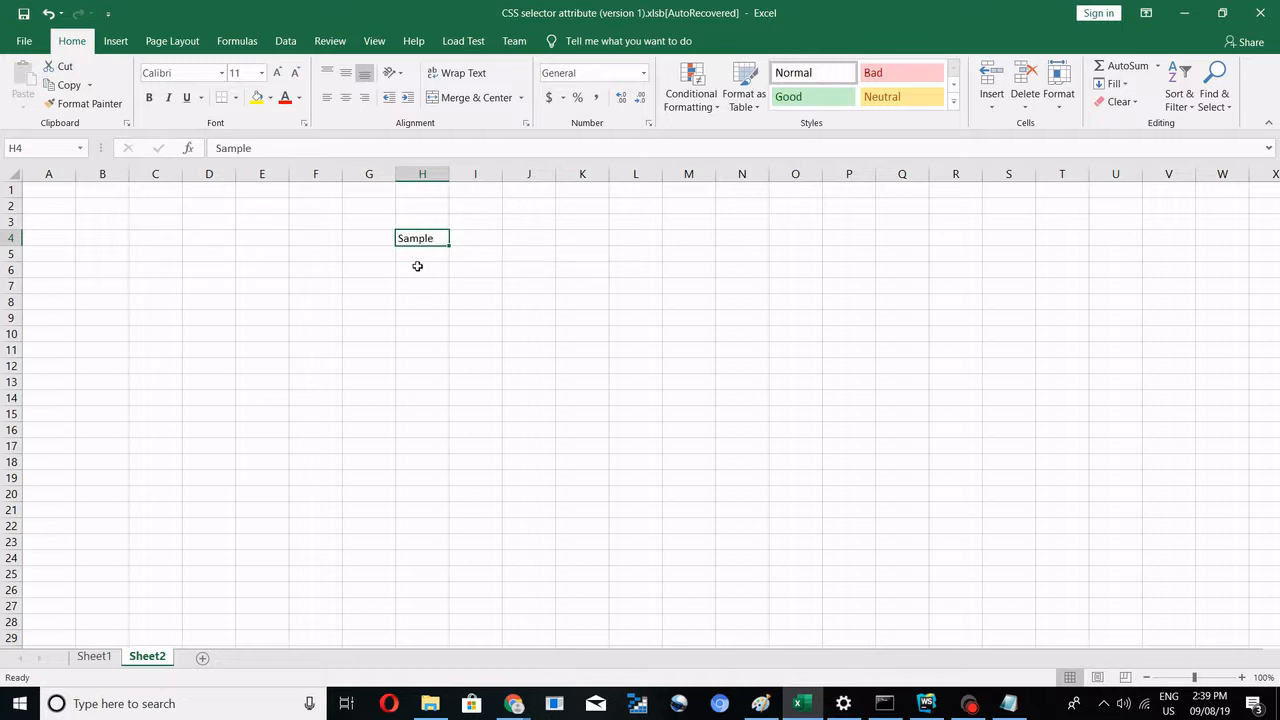
- Edit the text in cell H4 to the misspelling "Samle" by removing the letter p
key("alt")
key("alt+Tab")
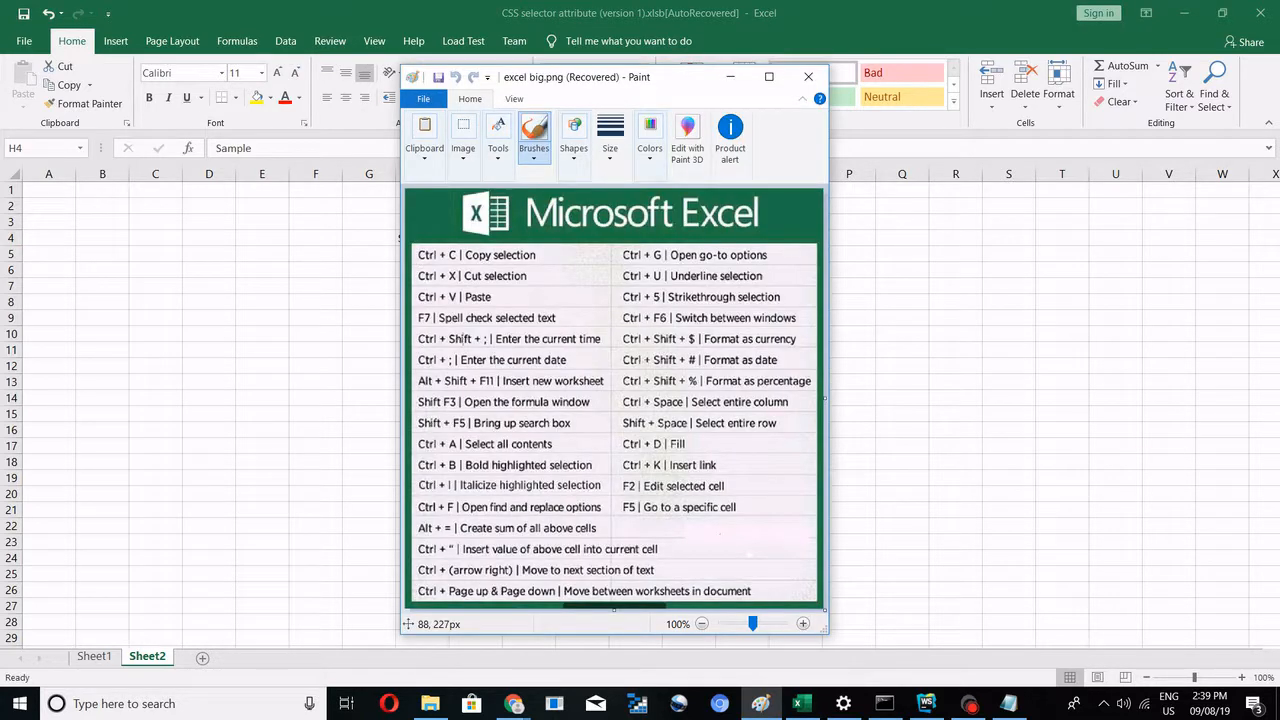
key("alt+Tab")
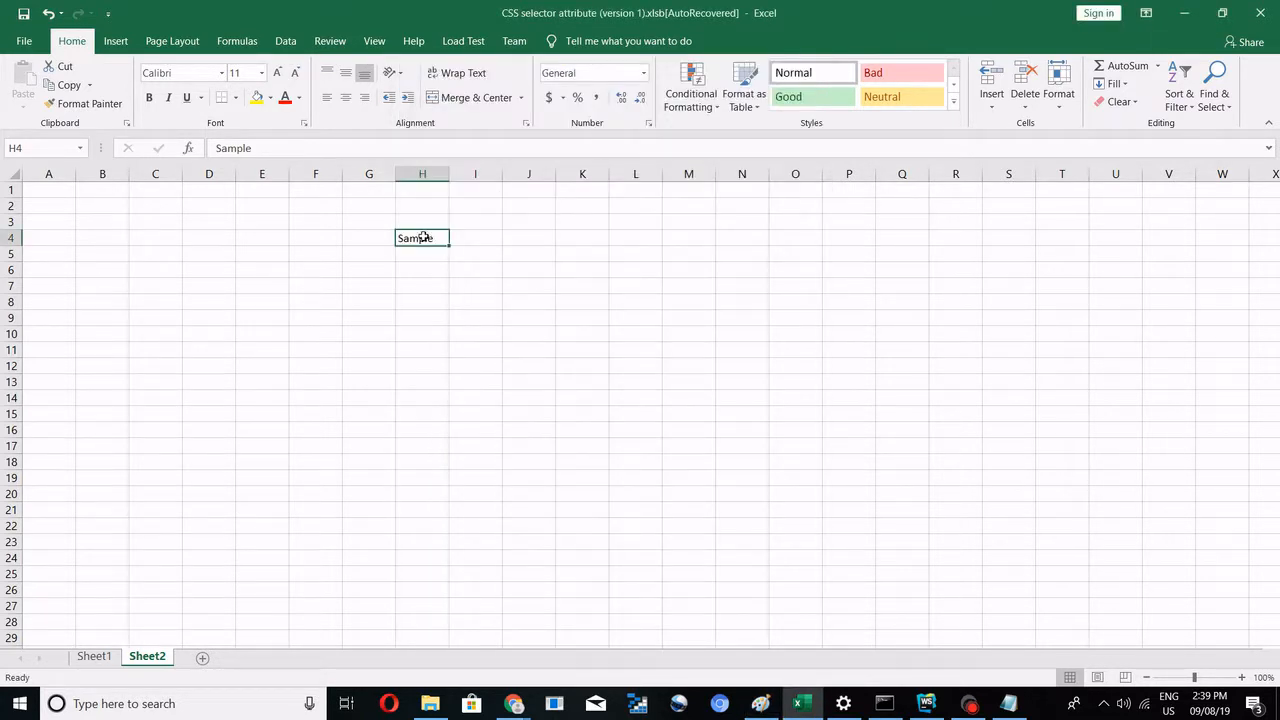
double_click(424, 237)
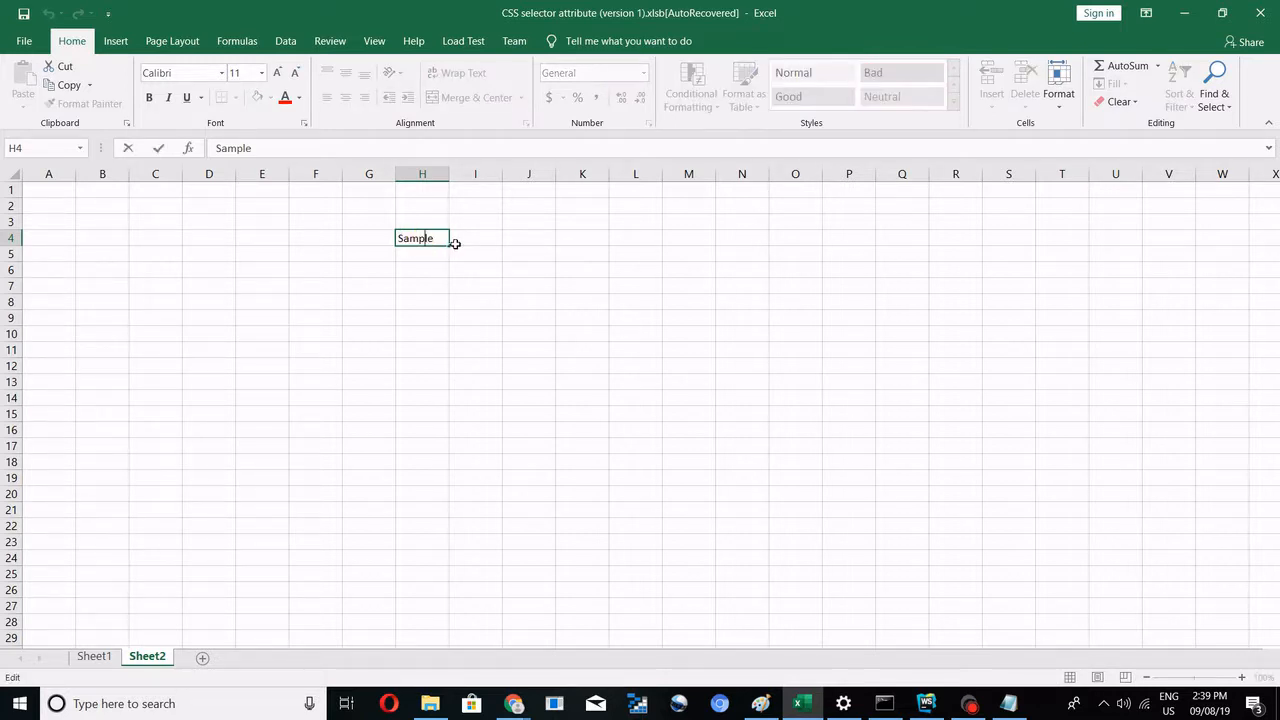
key("BackSpace")
key("alt+Tab")
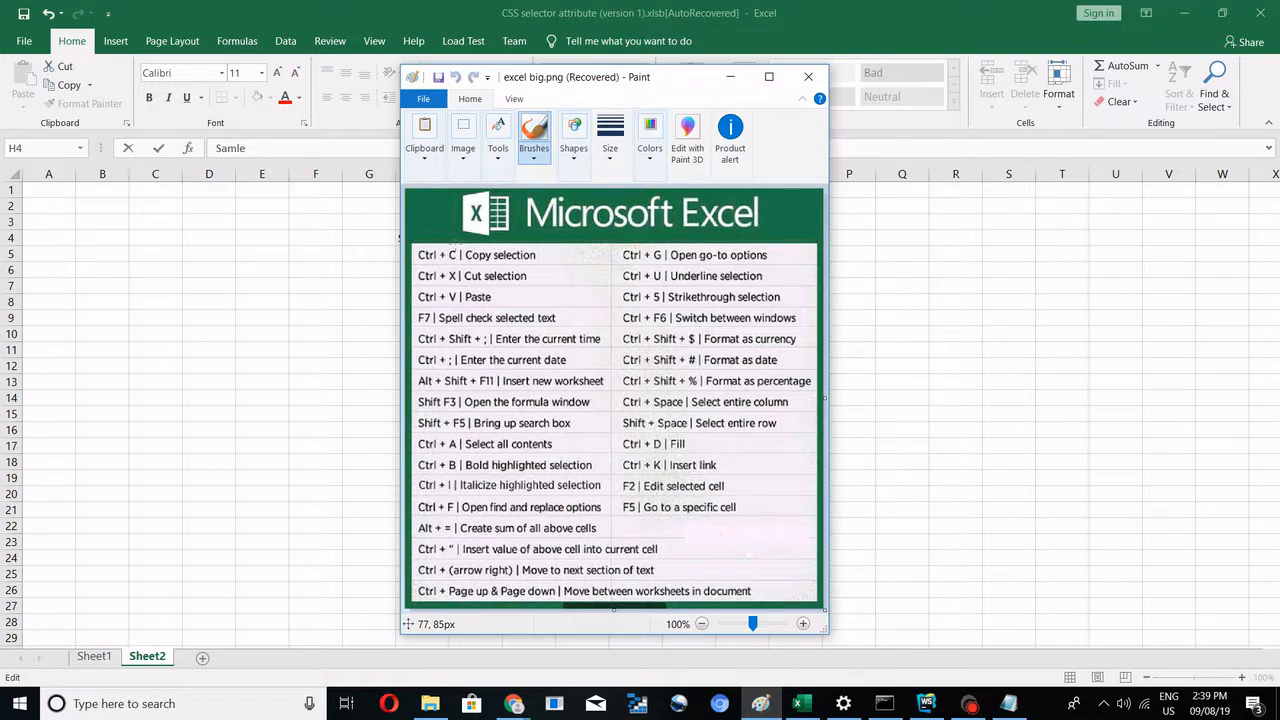
key("alt+Tab")
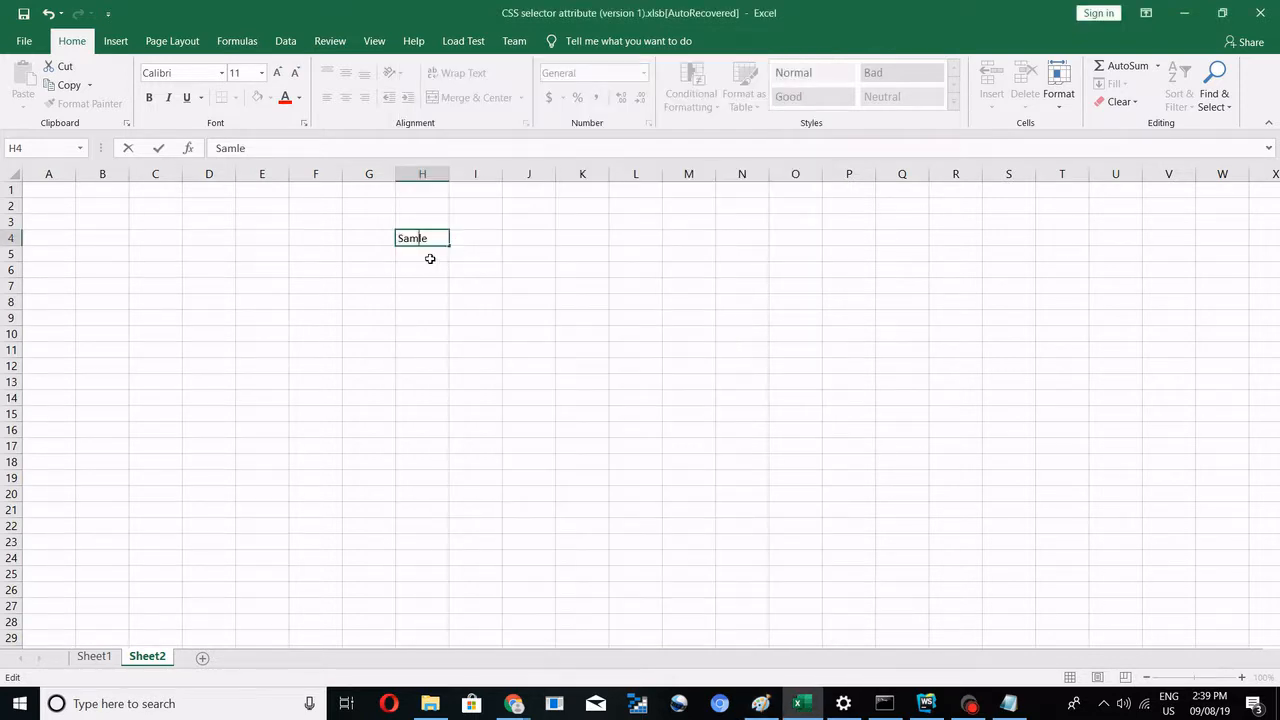
- Run a spell check on cell H4 and change "Samle" to the suggested "Sample"
key("F7")
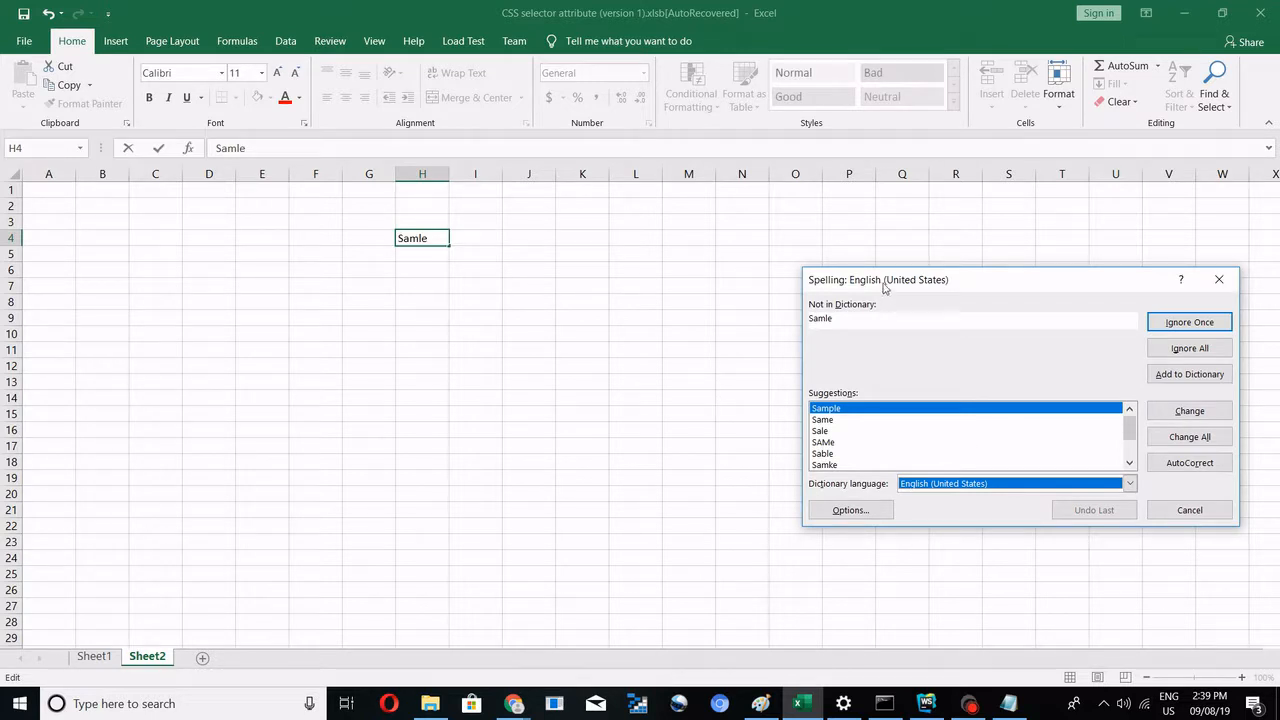
left_click_drag(869, 280, 601, 258)
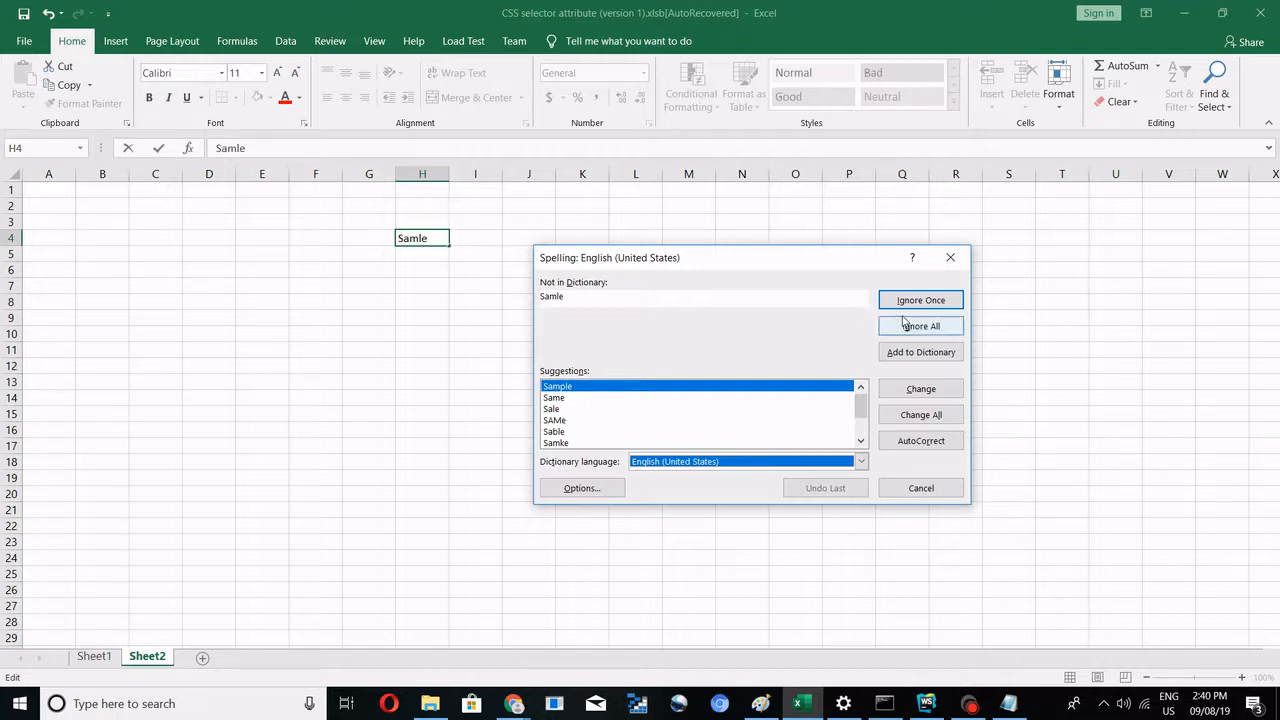
left_click(915, 397)
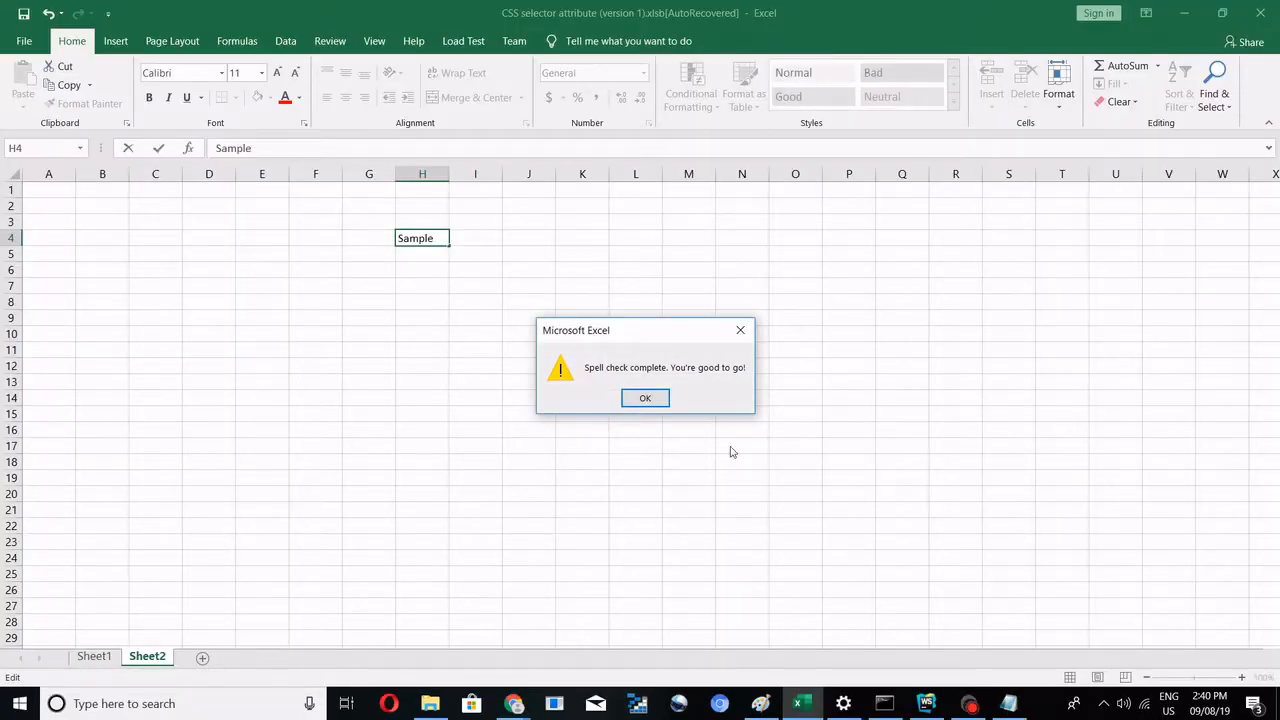
left_click(657, 398)
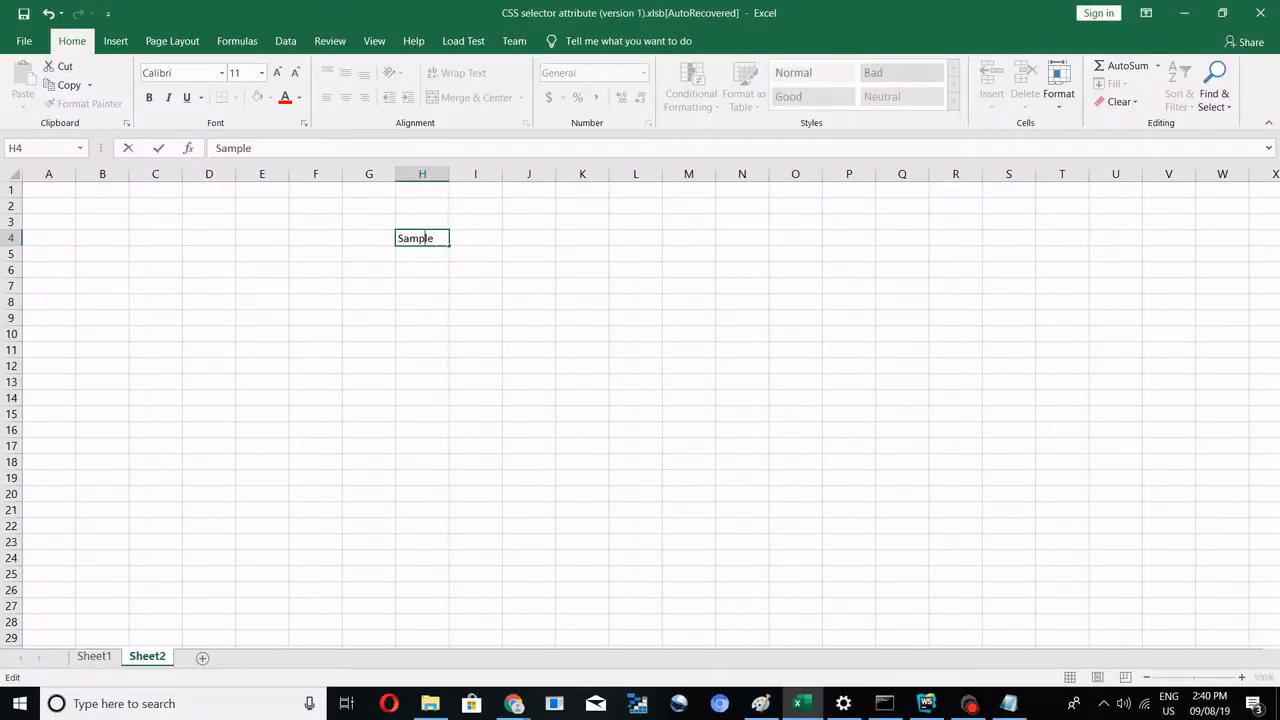
- Consult the Excel shortcut list in Paint and return to the worksheet in Excel
key("alt+Tab")
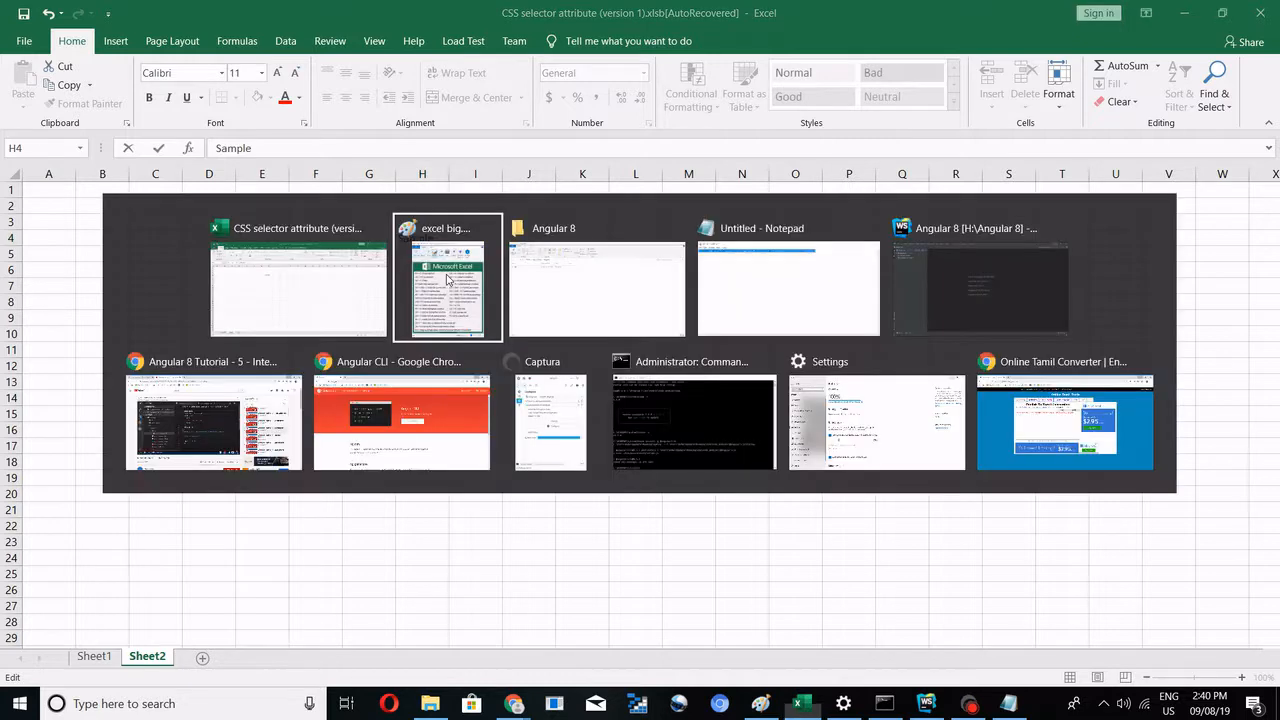
left_click(447, 280)
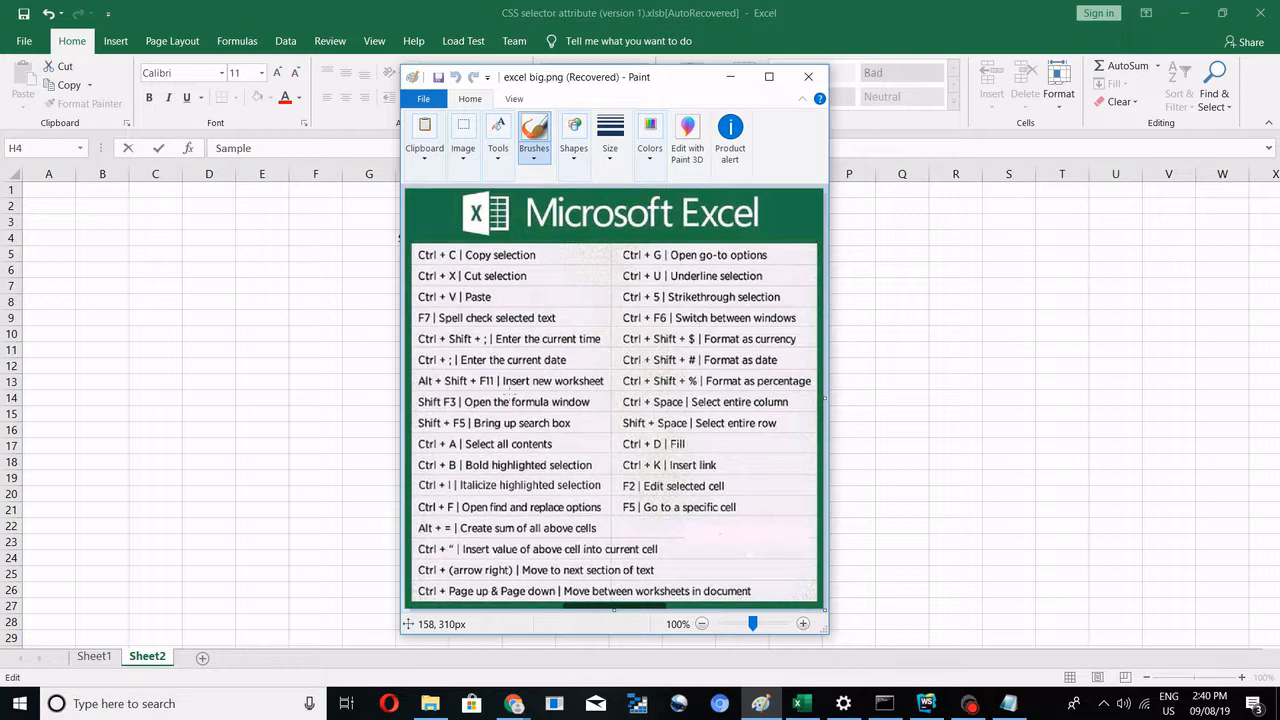
key("alt+Tab")
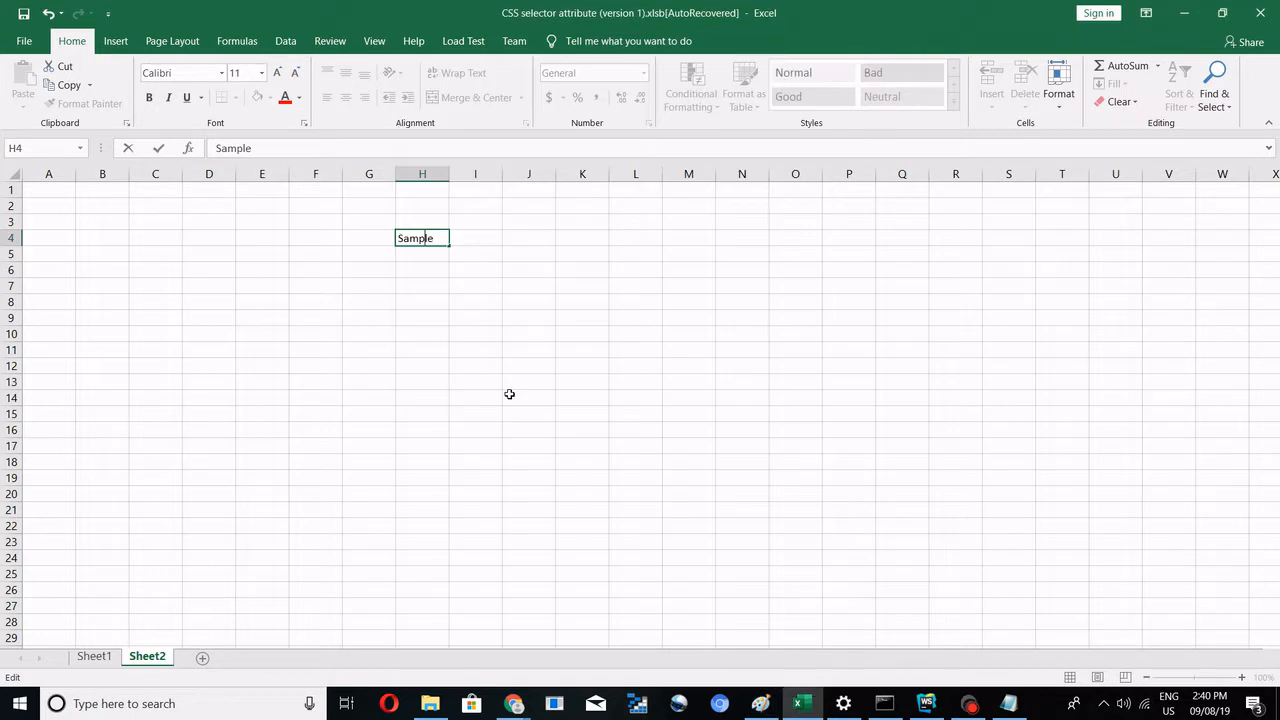
- Enter the current time as a fixed value in cell H6
left_click(435, 272)
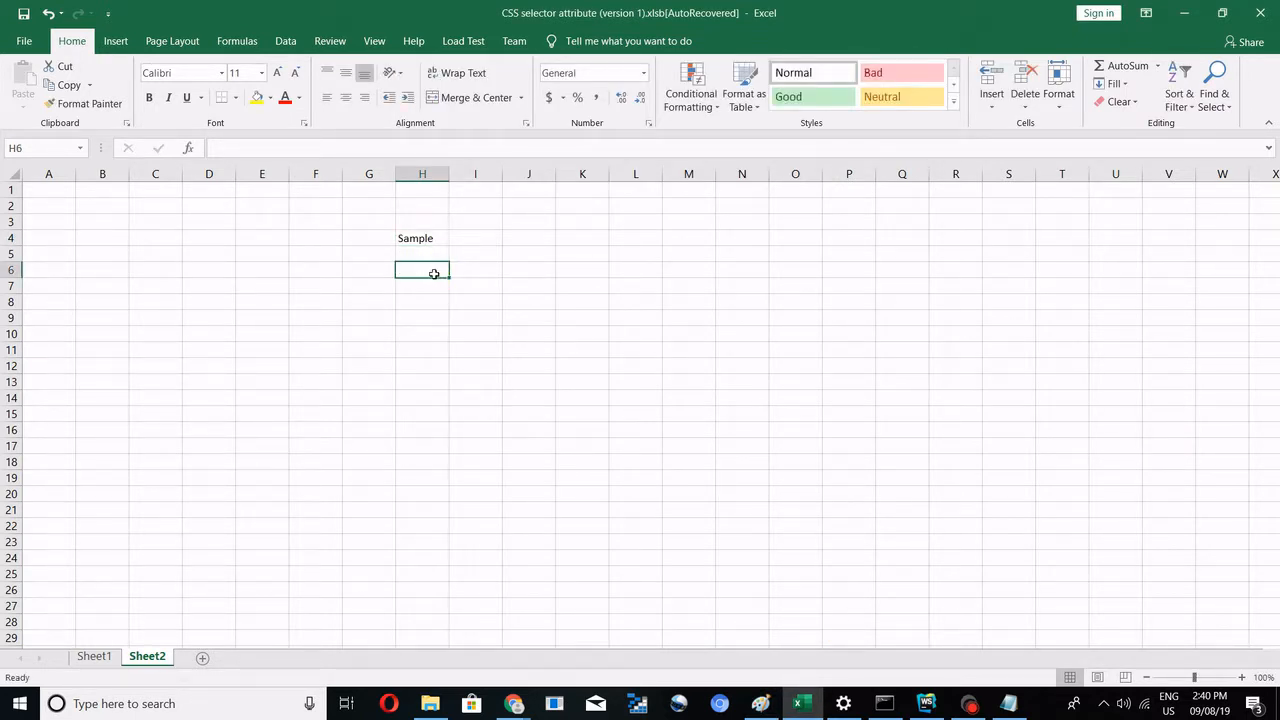
key("ctrl+shift+semicolon")
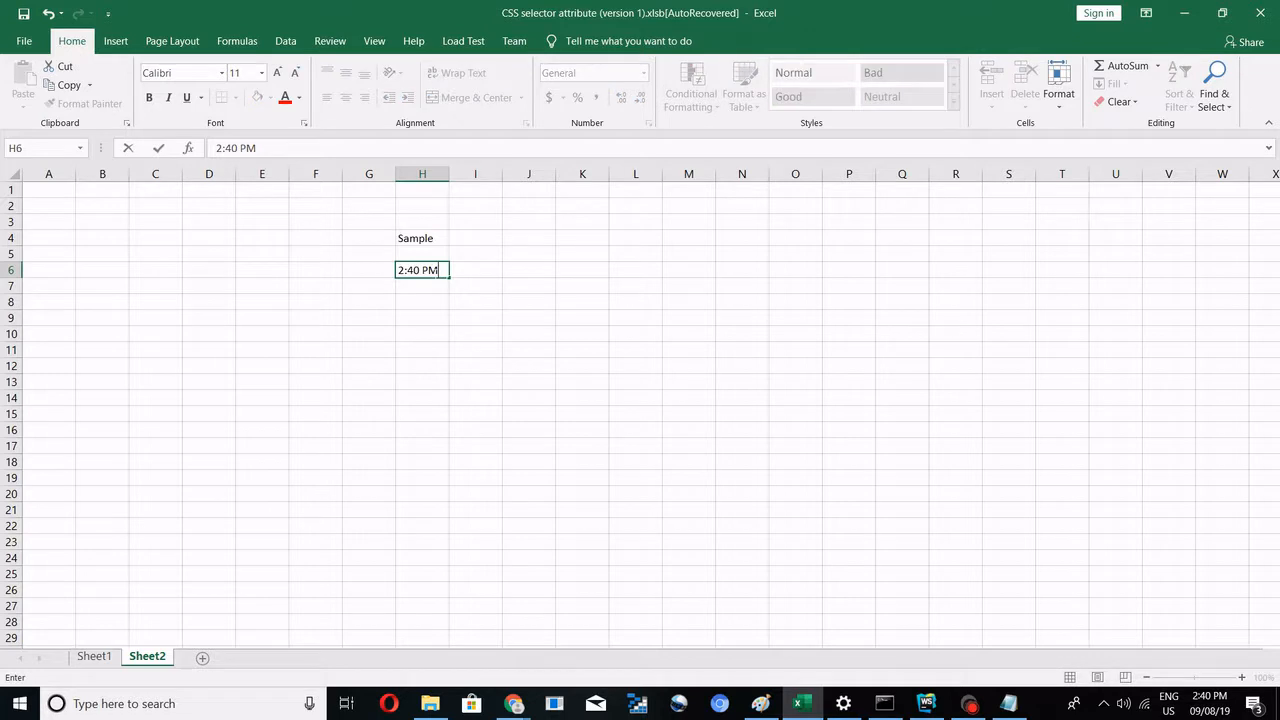
left_click(437, 289)
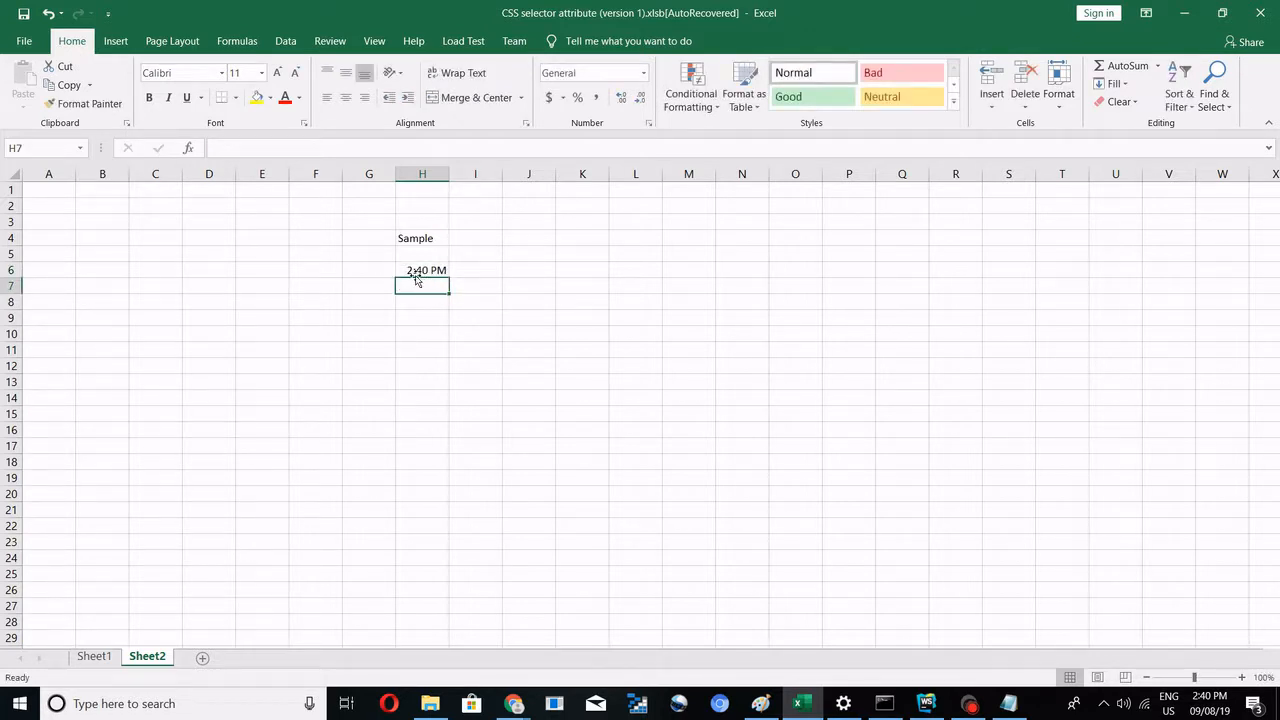
left_click(412, 269)
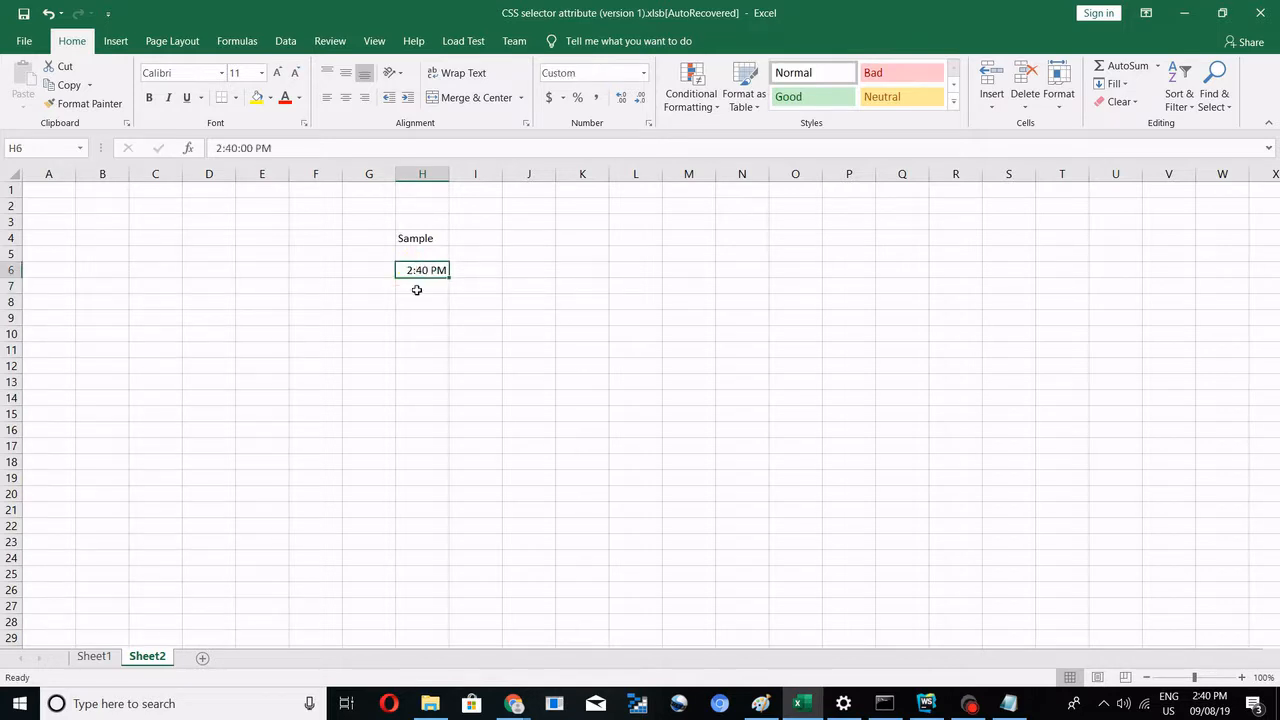
- Enter the current date as a fixed value in cell J6 and widen column J slightly
key("alt+Tab")
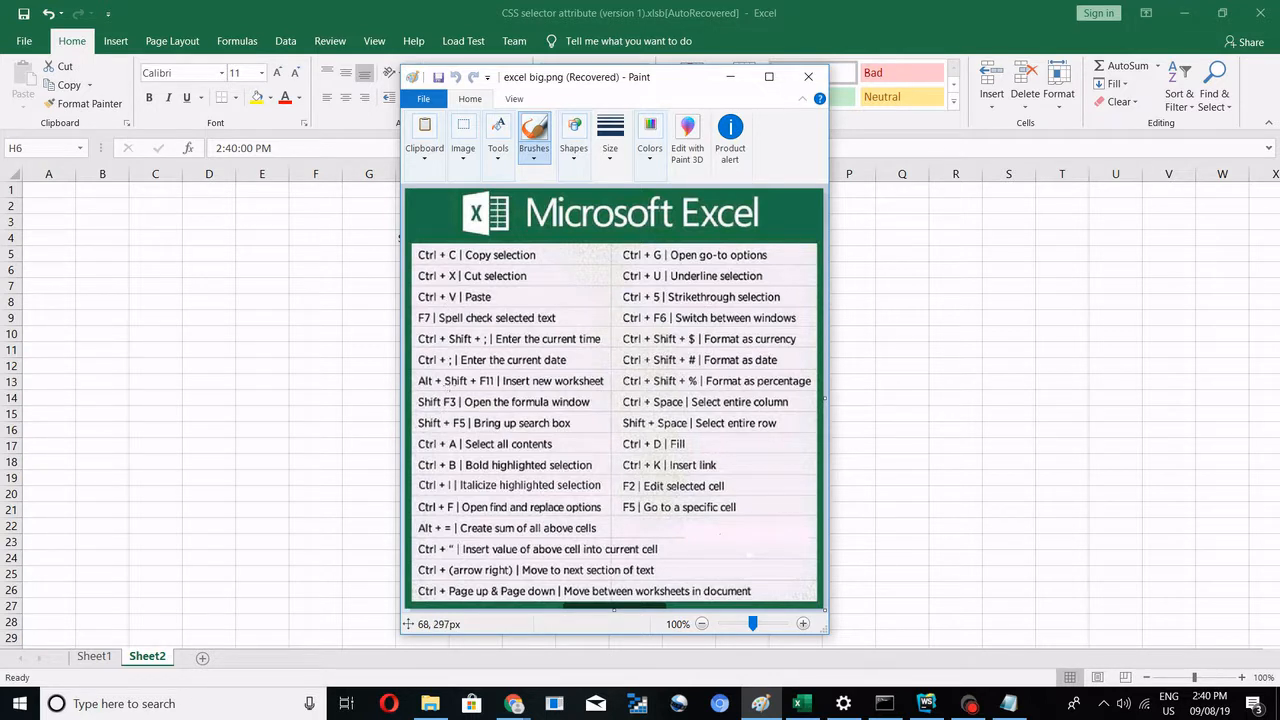
key("alt+Tab")
left_click(515, 271)
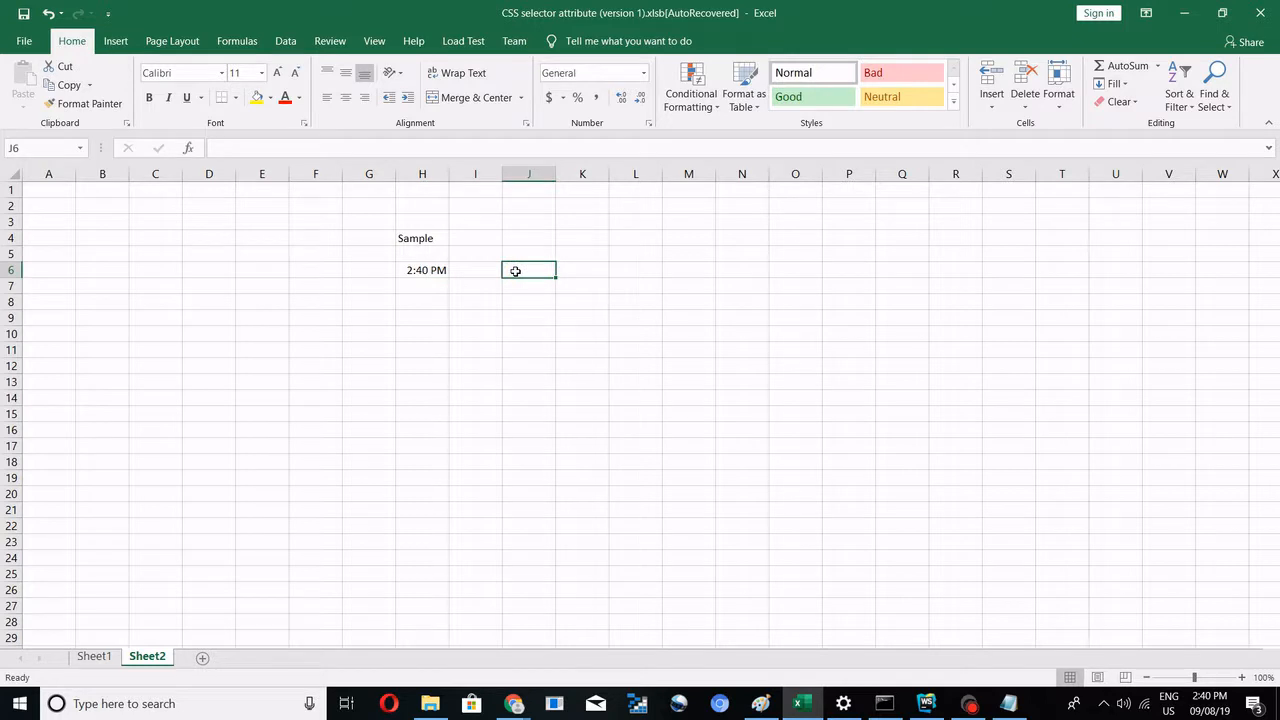
key("ctrl+semicolon")
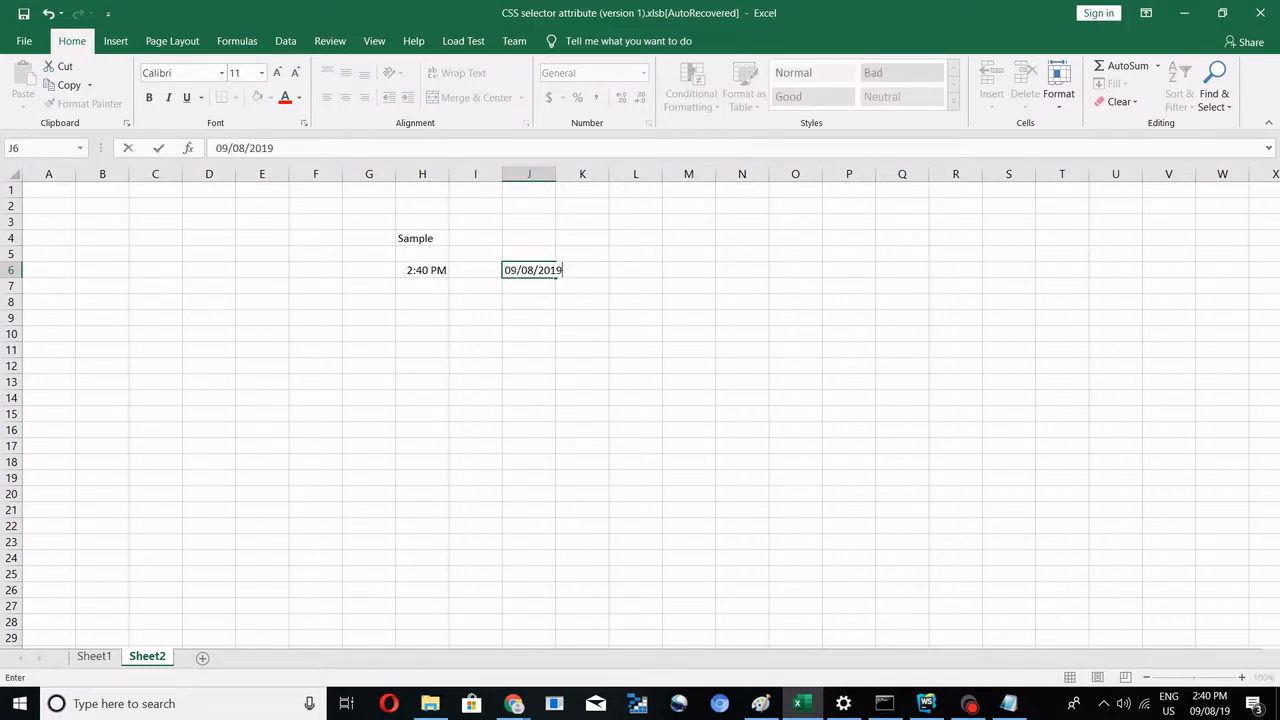
left_click(523, 297)
left_click(537, 269)
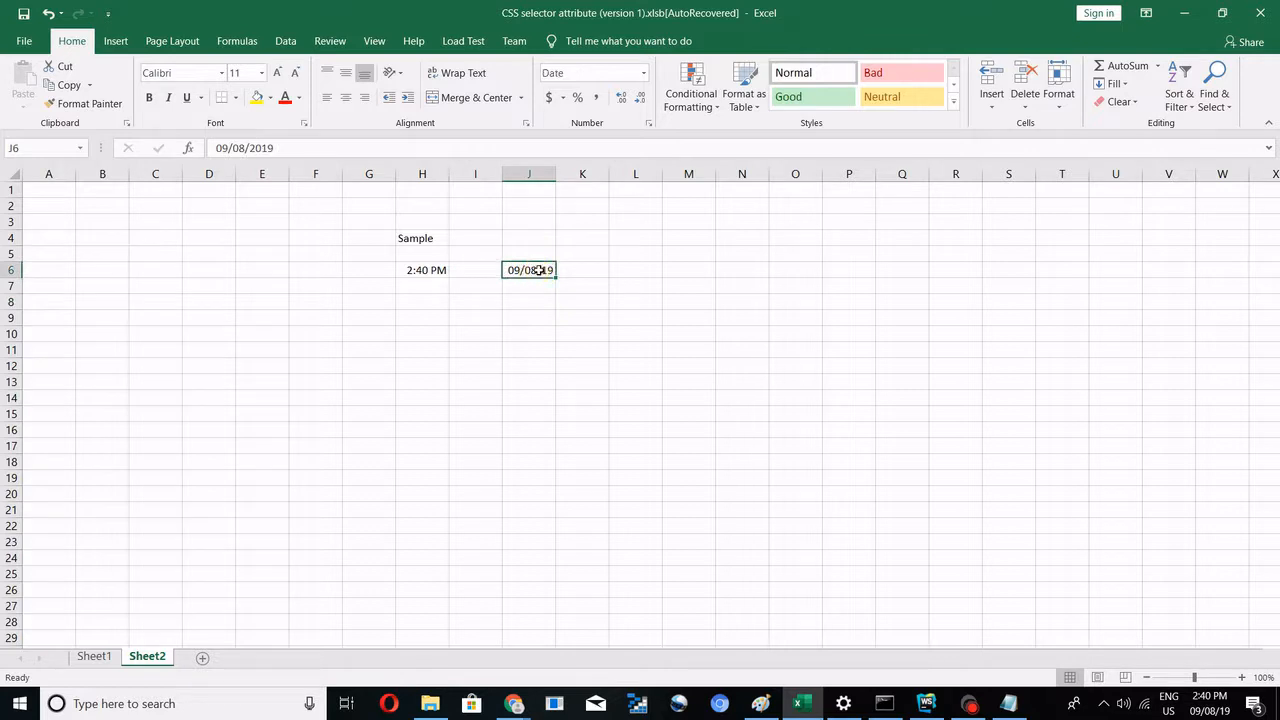
left_click_drag(556, 177, 568, 177)
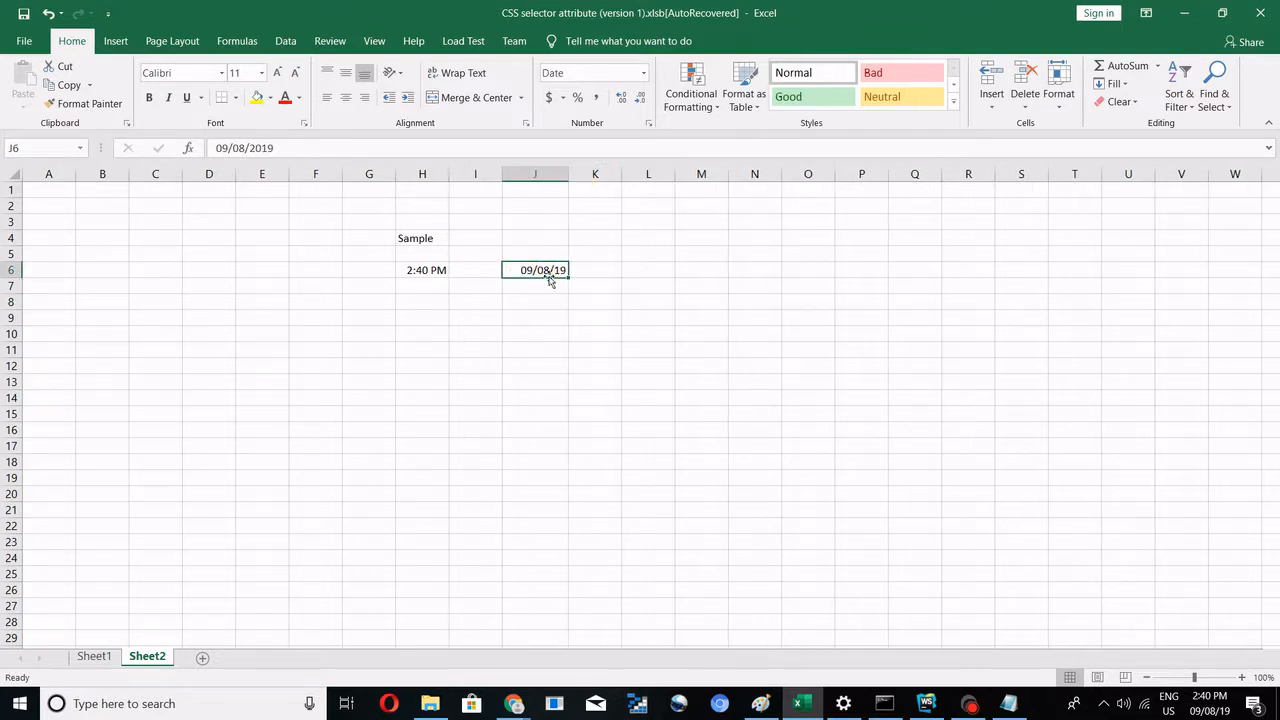
- Consult the Excel shortcut list in Paint for the next shortcuts and return to the worksheet in Excel
key("alt+Tab")
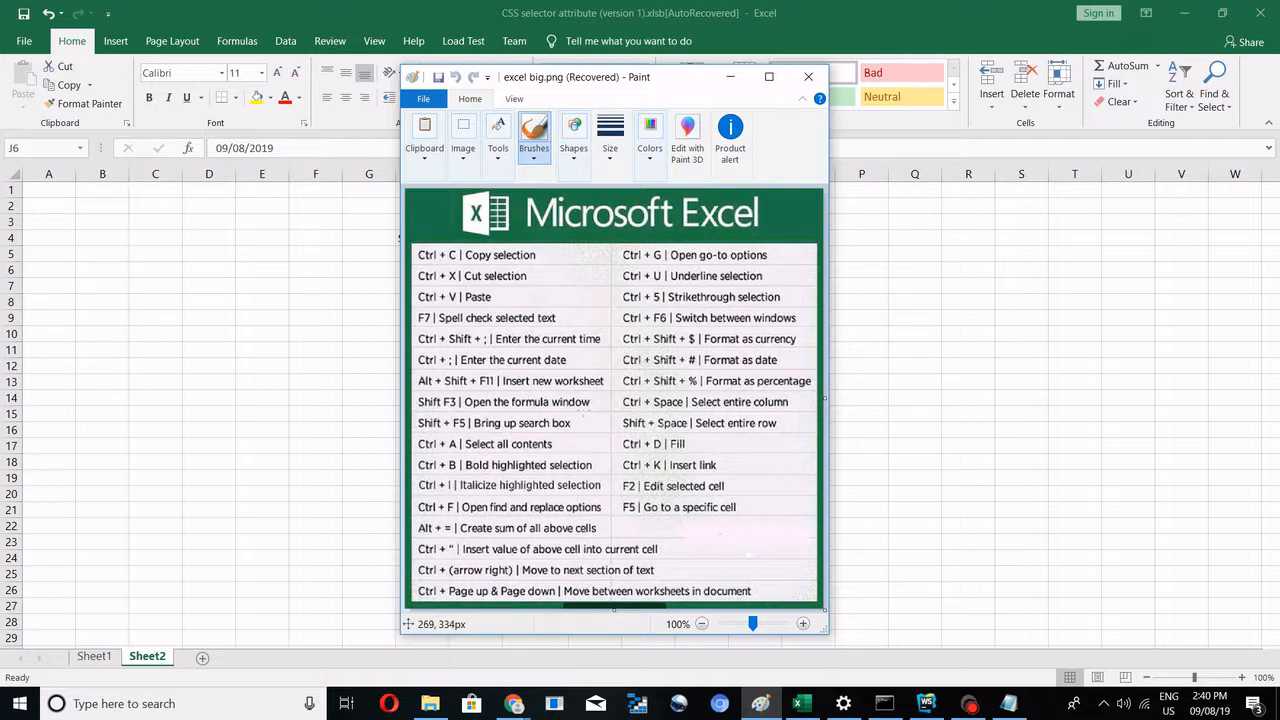
key("alt+Tab")
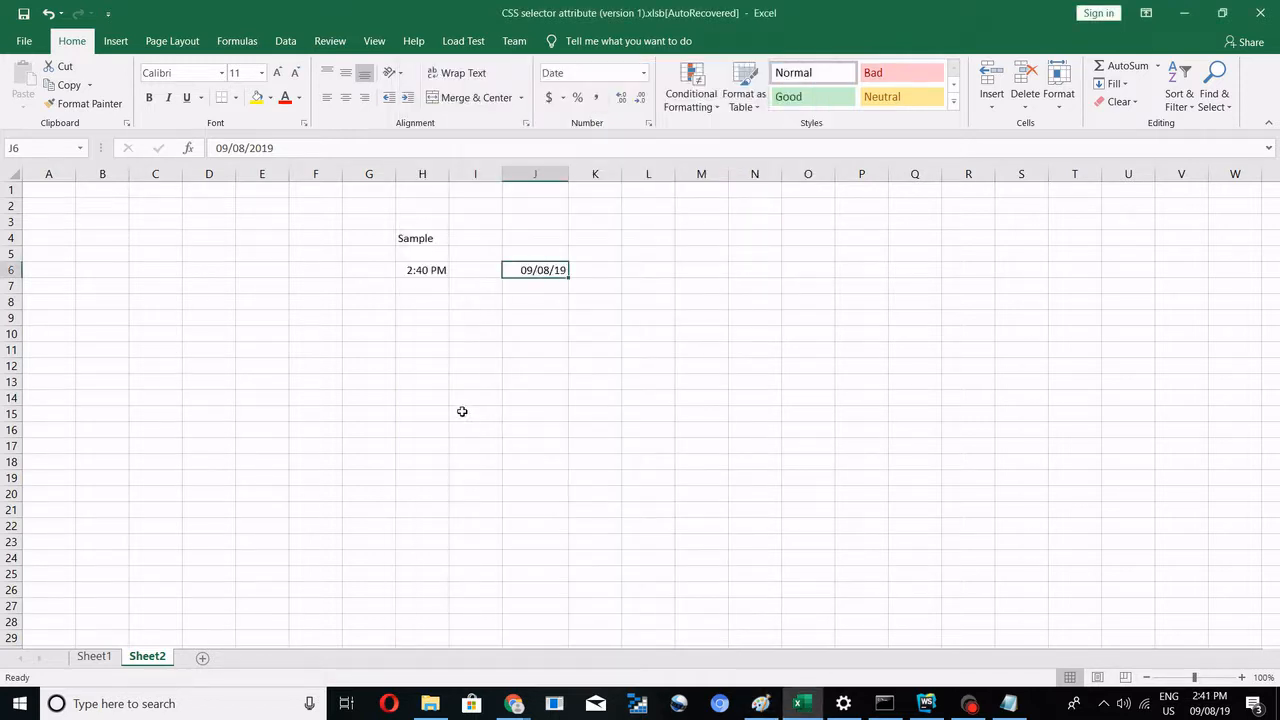
key("alt+Tab")
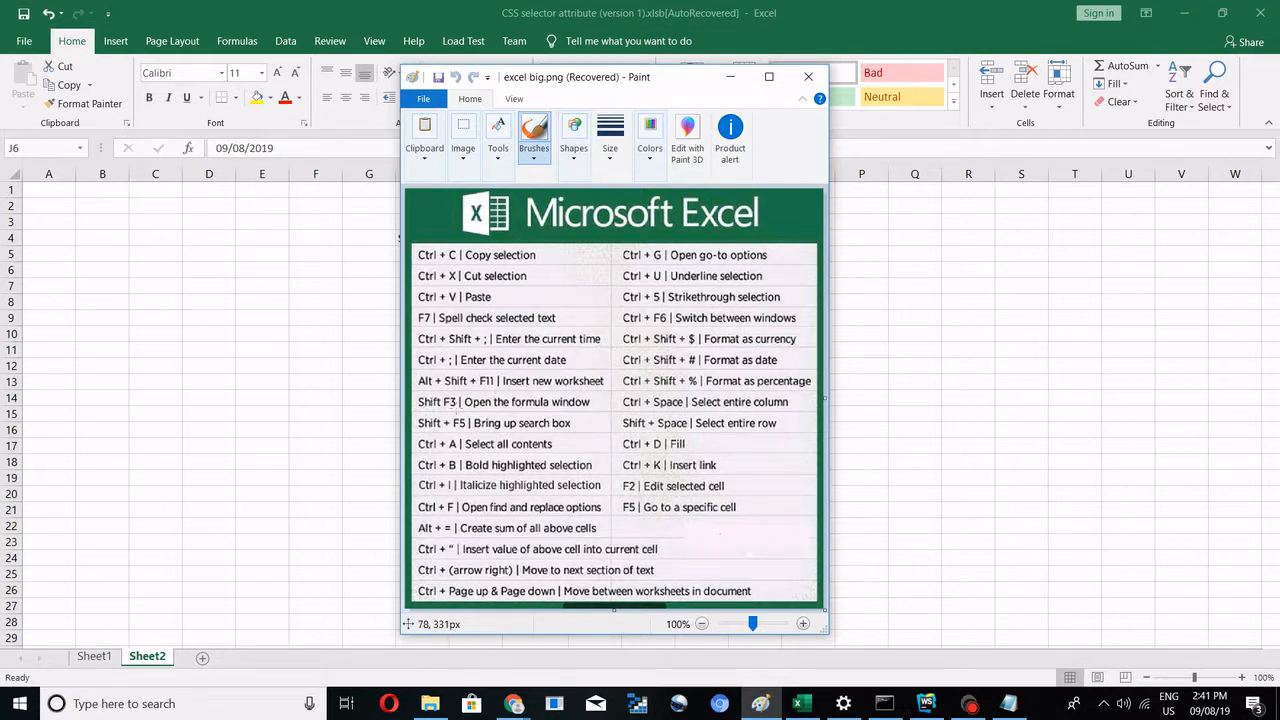
key("alt+Tab")
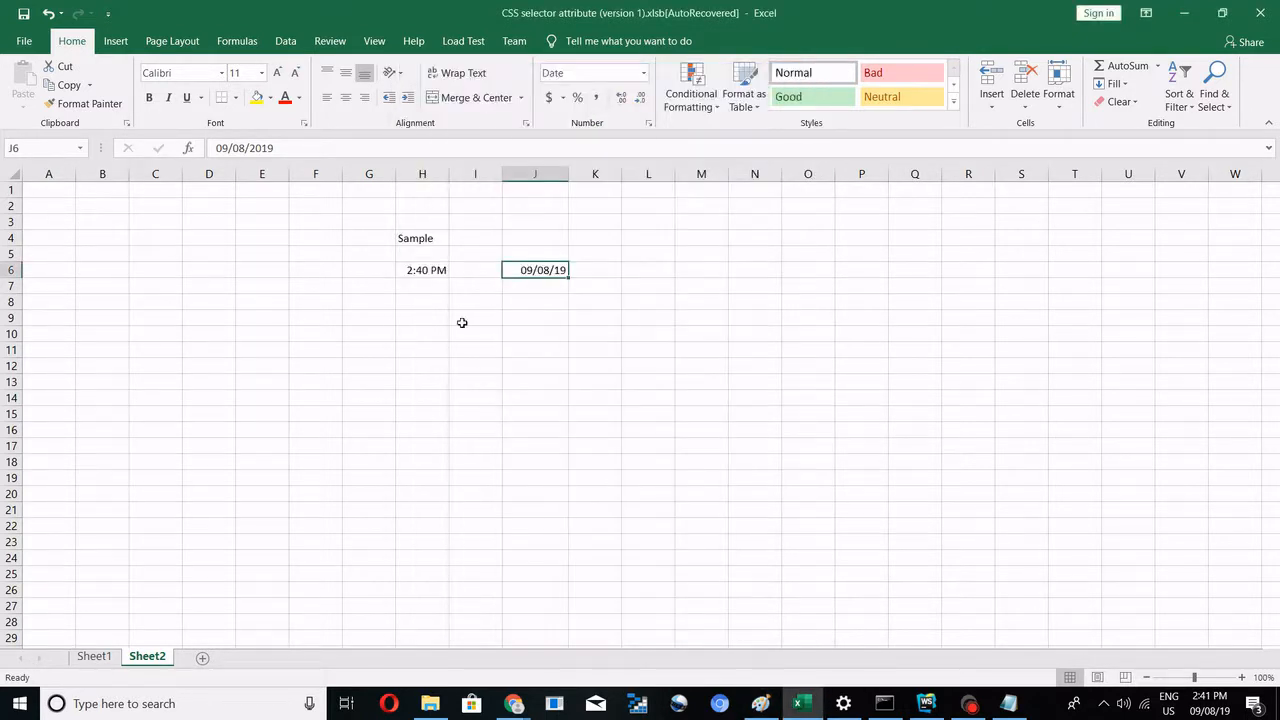
- Clear the contents of the range G4:M11, removing the sample text, time and date
left_click(451, 306)
left_click_drag(390, 238, 700, 357)
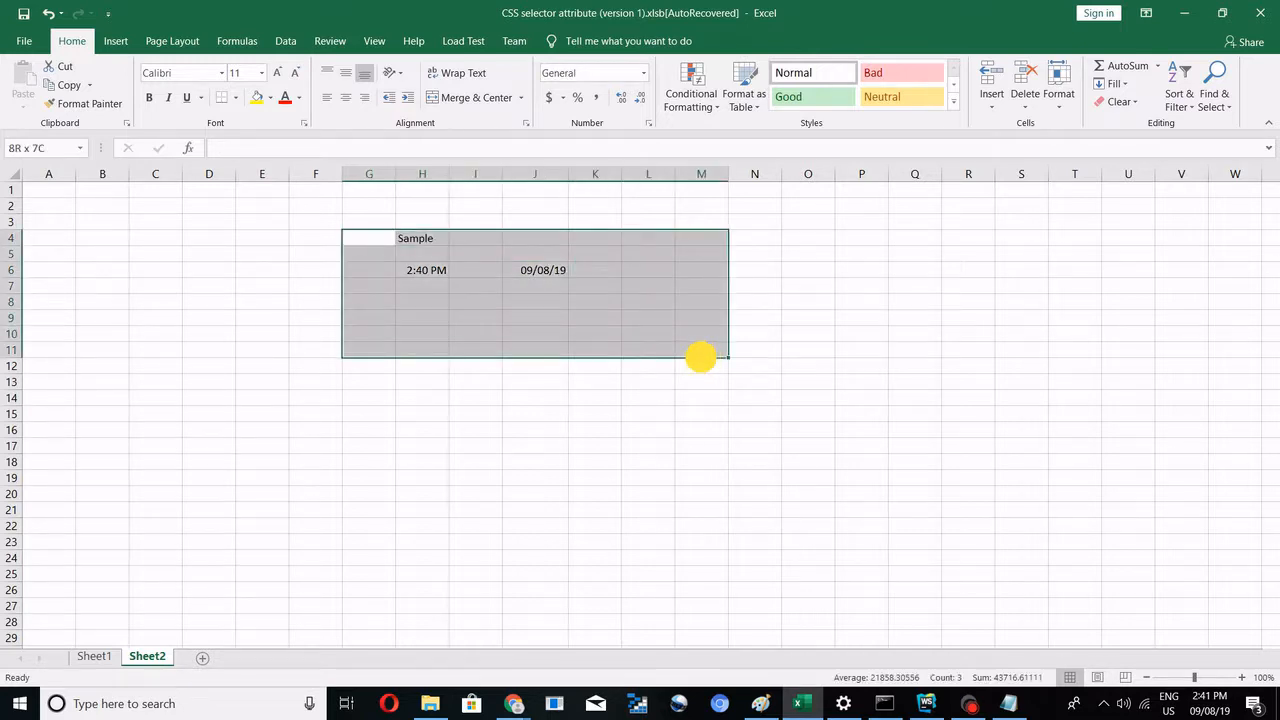
key("Delete")
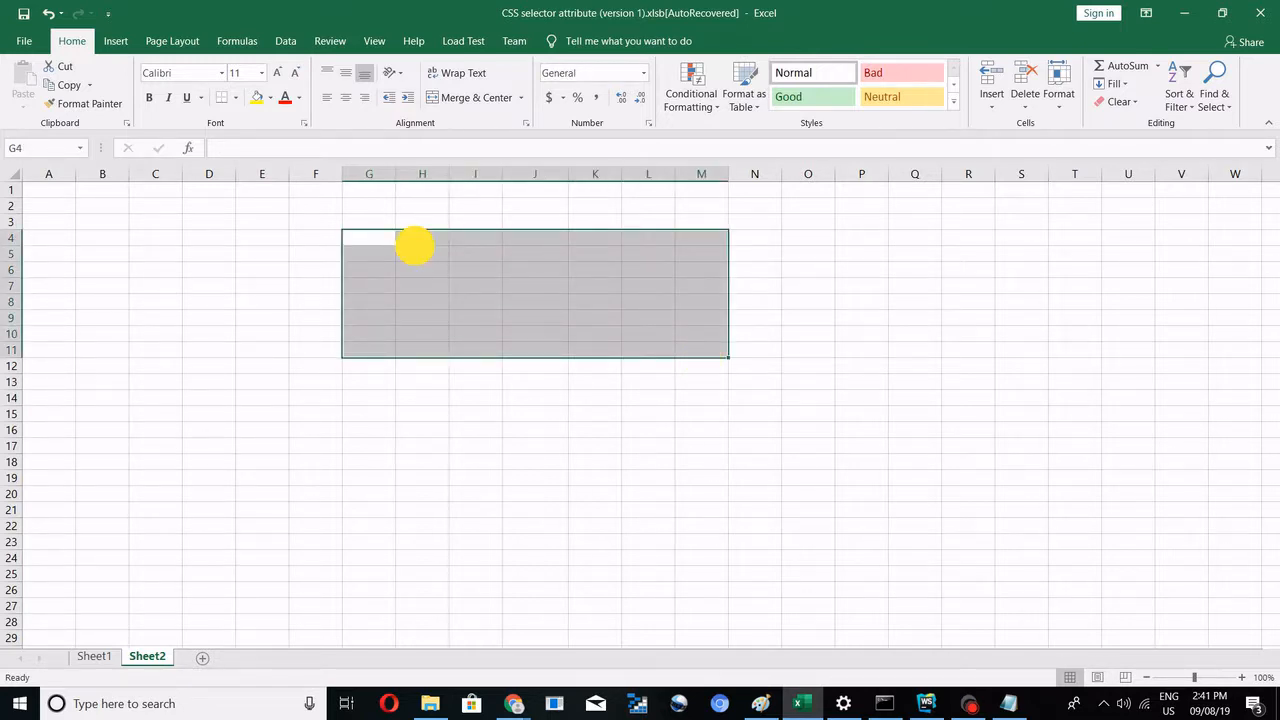
- Enter the value 45 in cell H4 and again in cell H5
left_click(415, 245)
type("45")
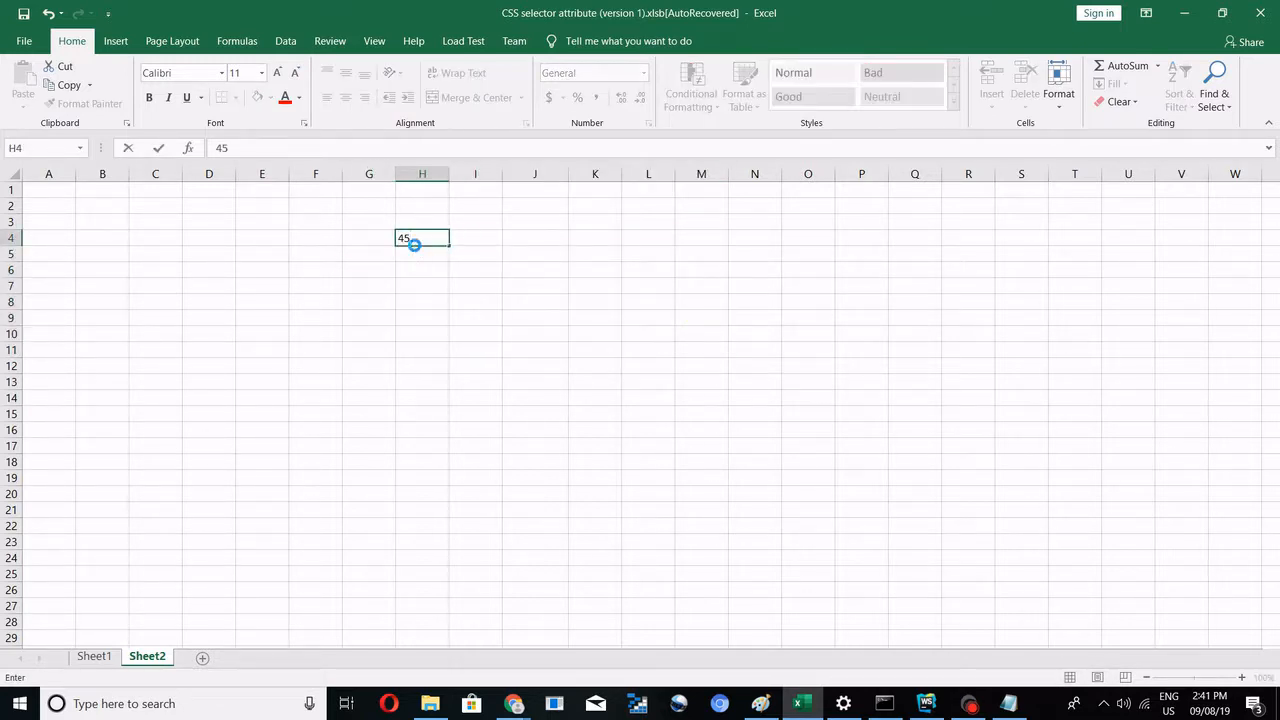
key("Return")
type("45")
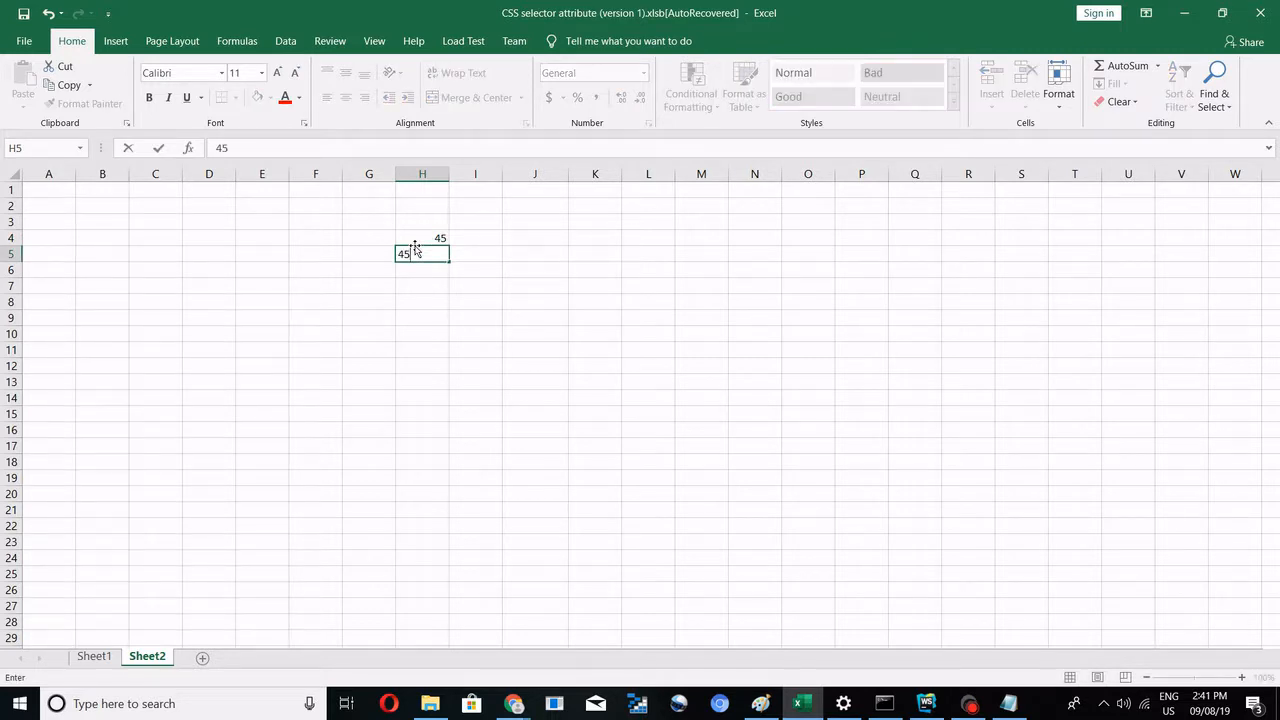
key("Tab")
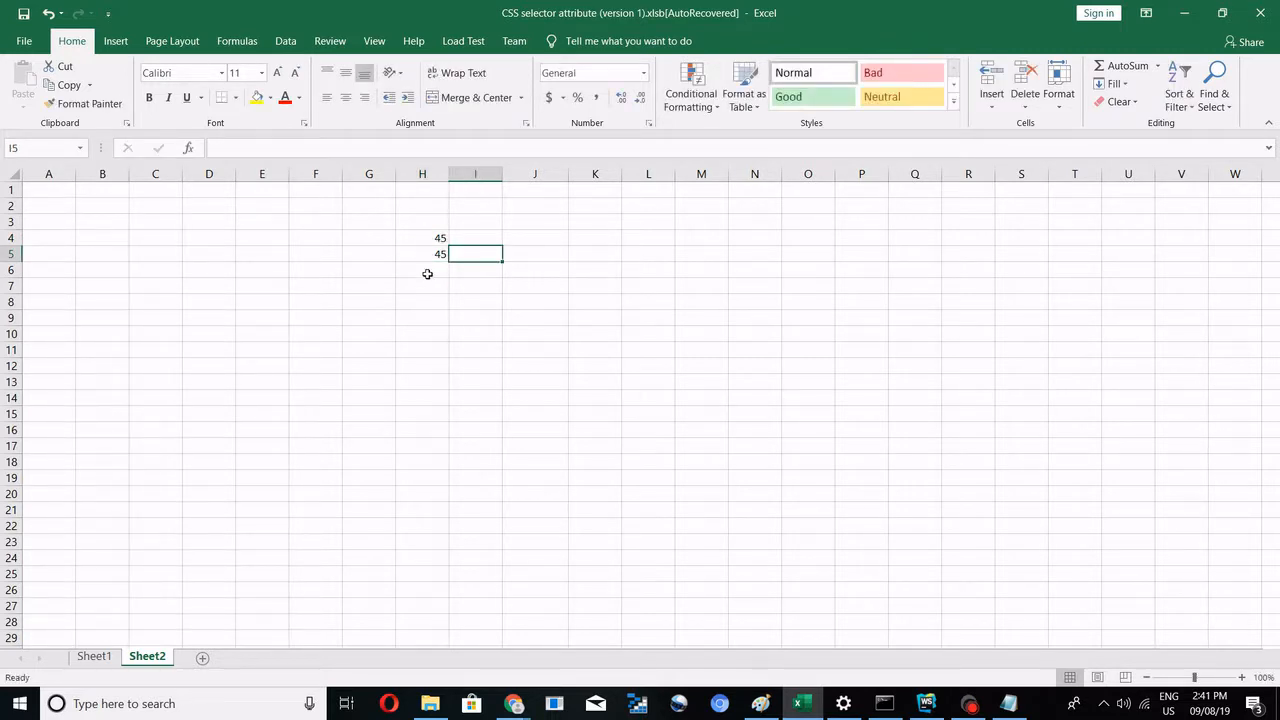
- Insert the SUM function in cell H6 through the Insert Function dialog, using the range H4:H5 as Number1
left_click(427, 272)
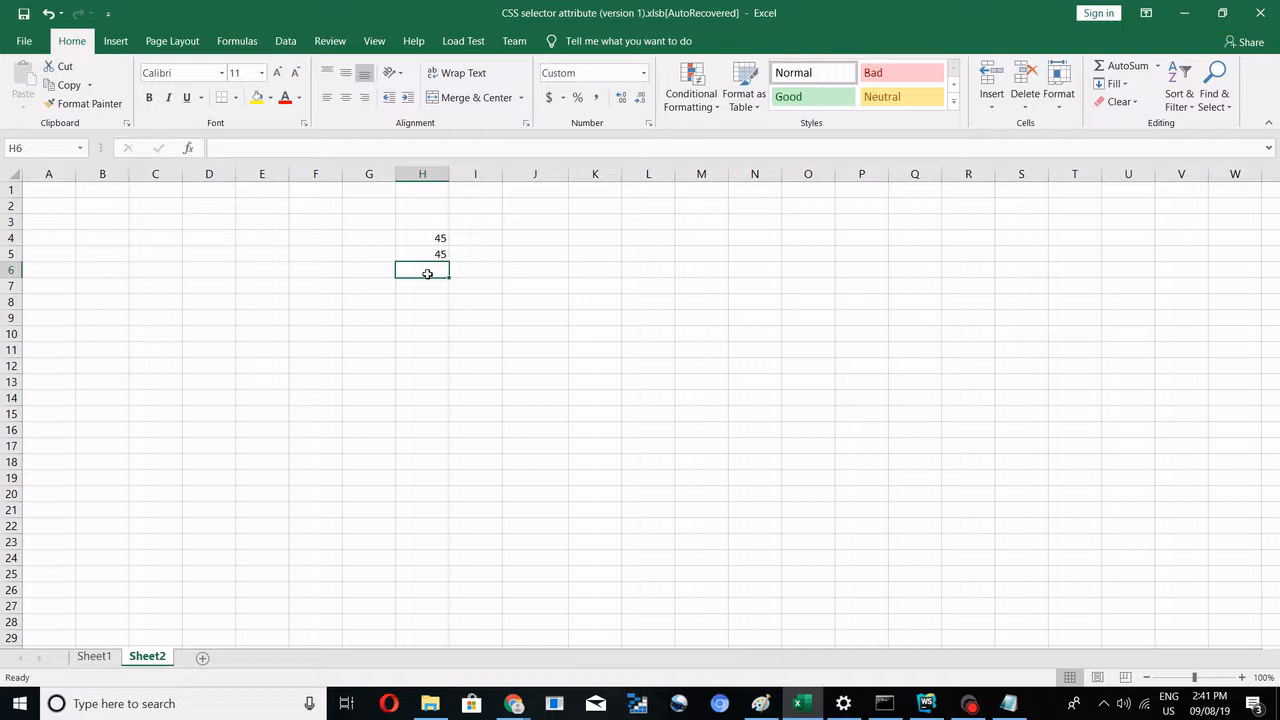
key("alt+Tab")
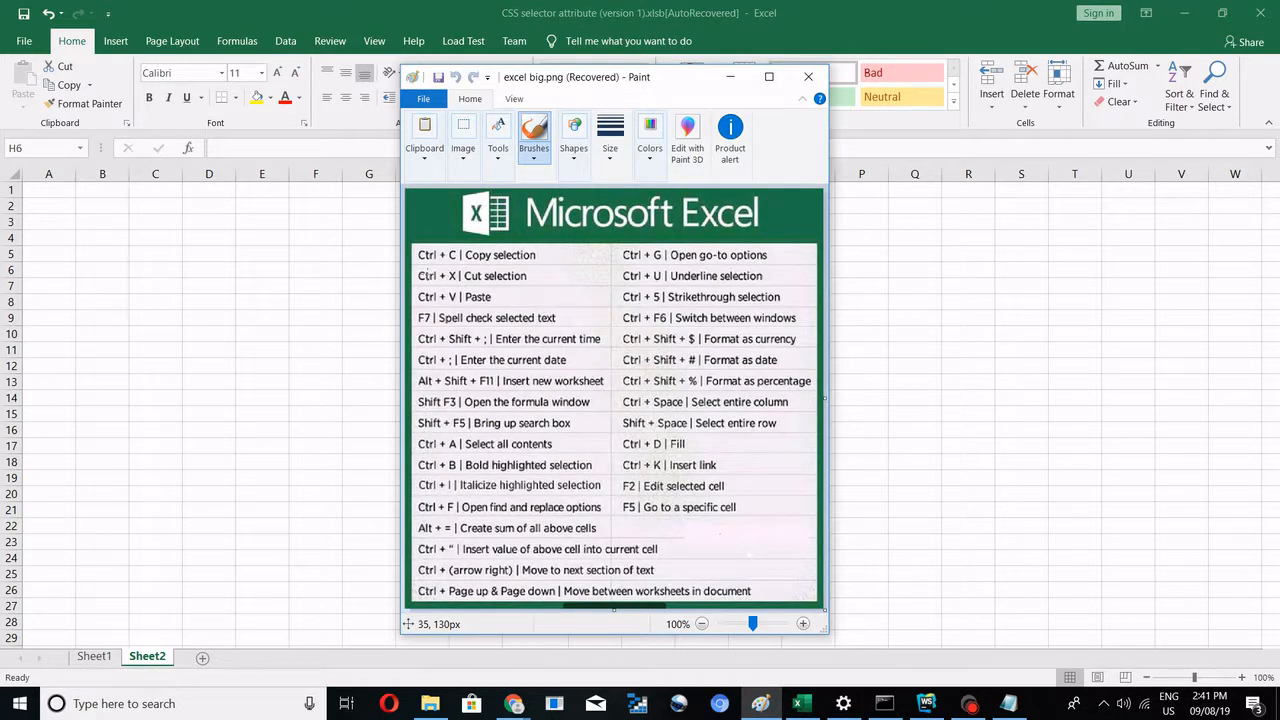
key("alt+Tab")
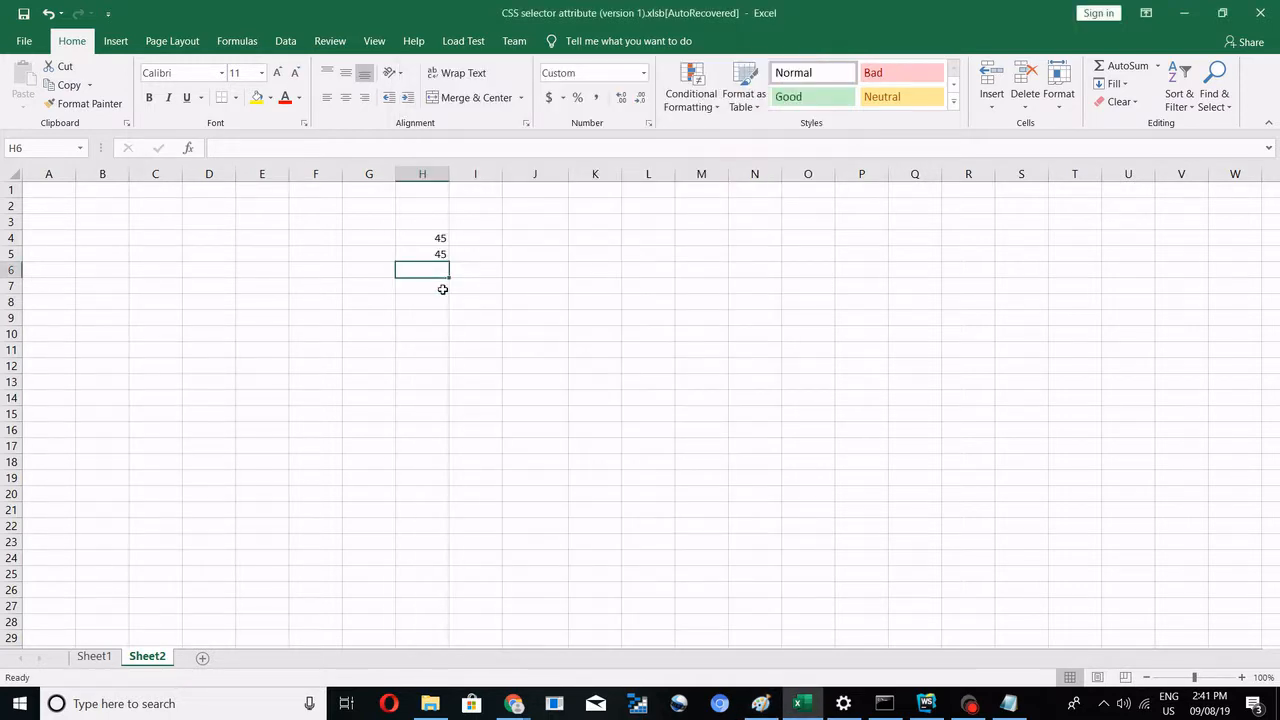
key("shift+F3")
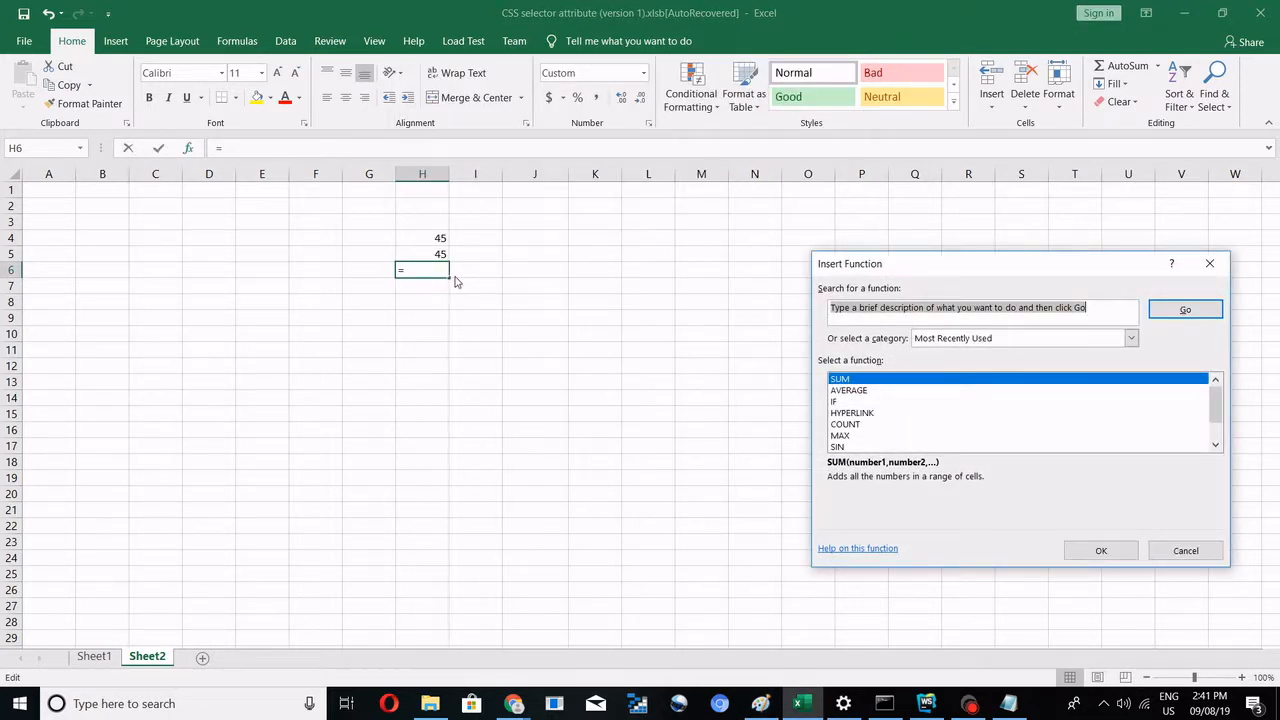
double_click(842, 379)
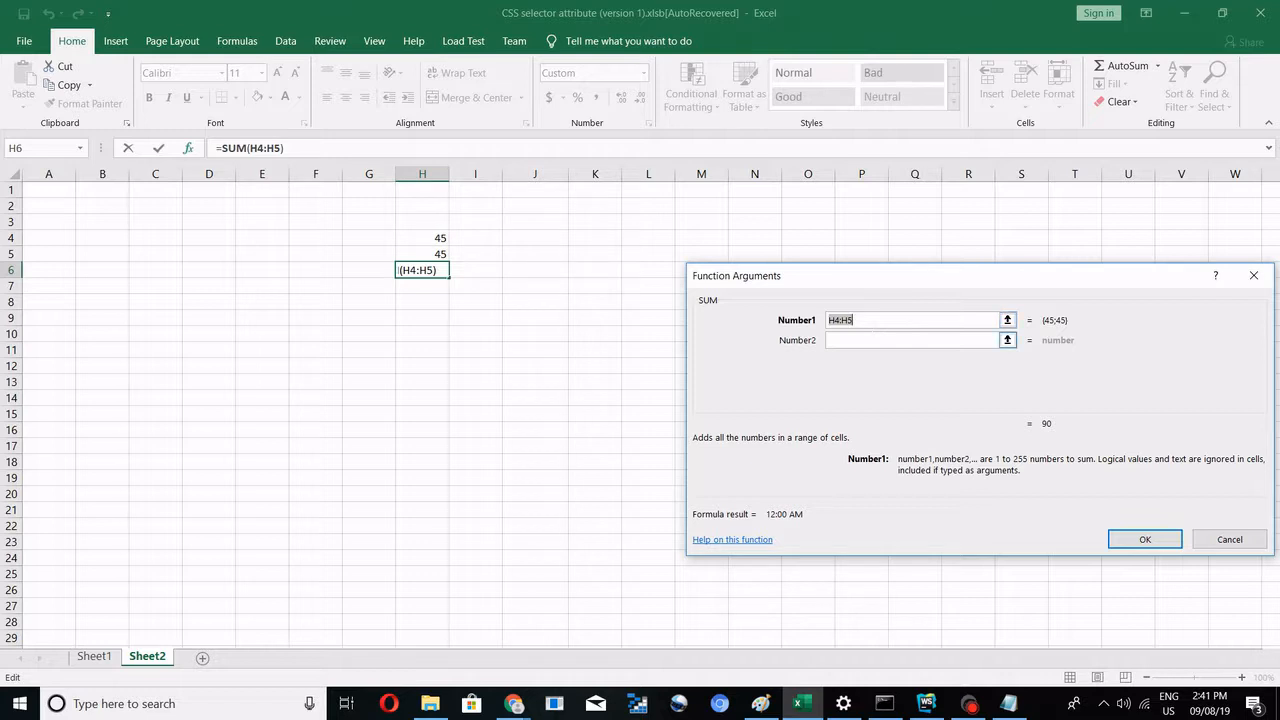
left_click(1137, 541)
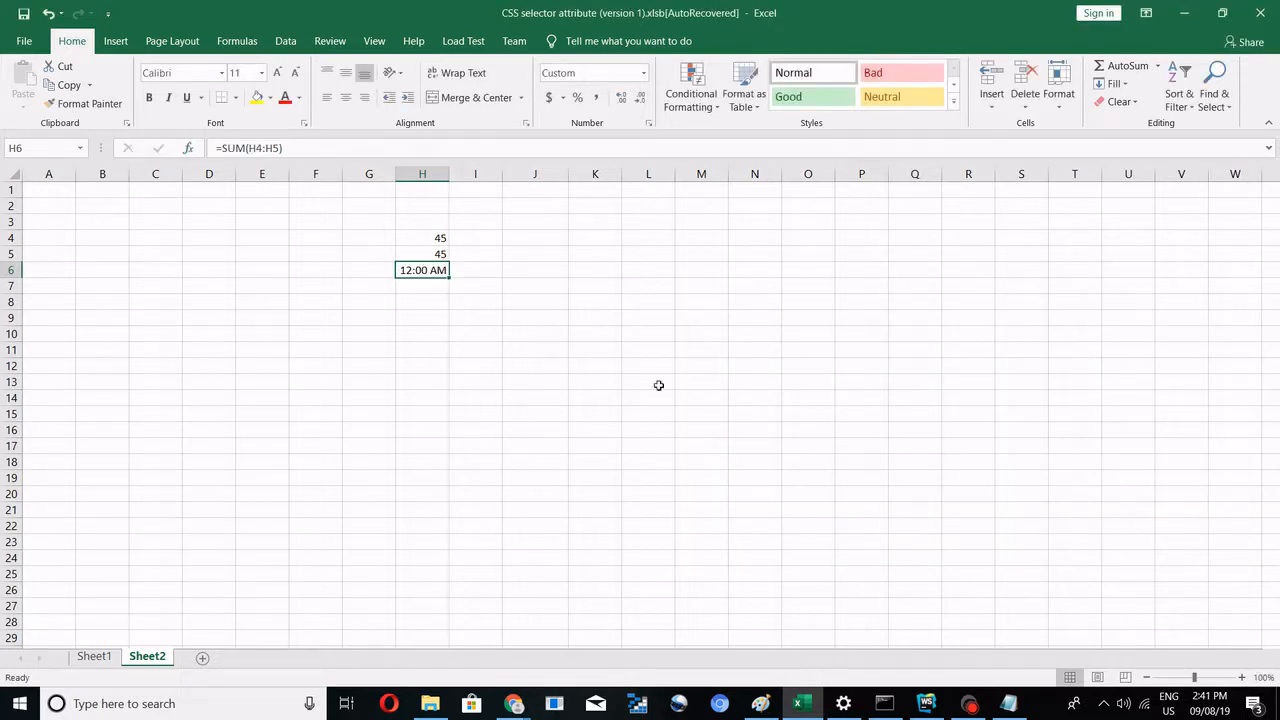
- Clear the SUM formula from cell H6
left_click(434, 286)
left_click(429, 266)
key("Delete")
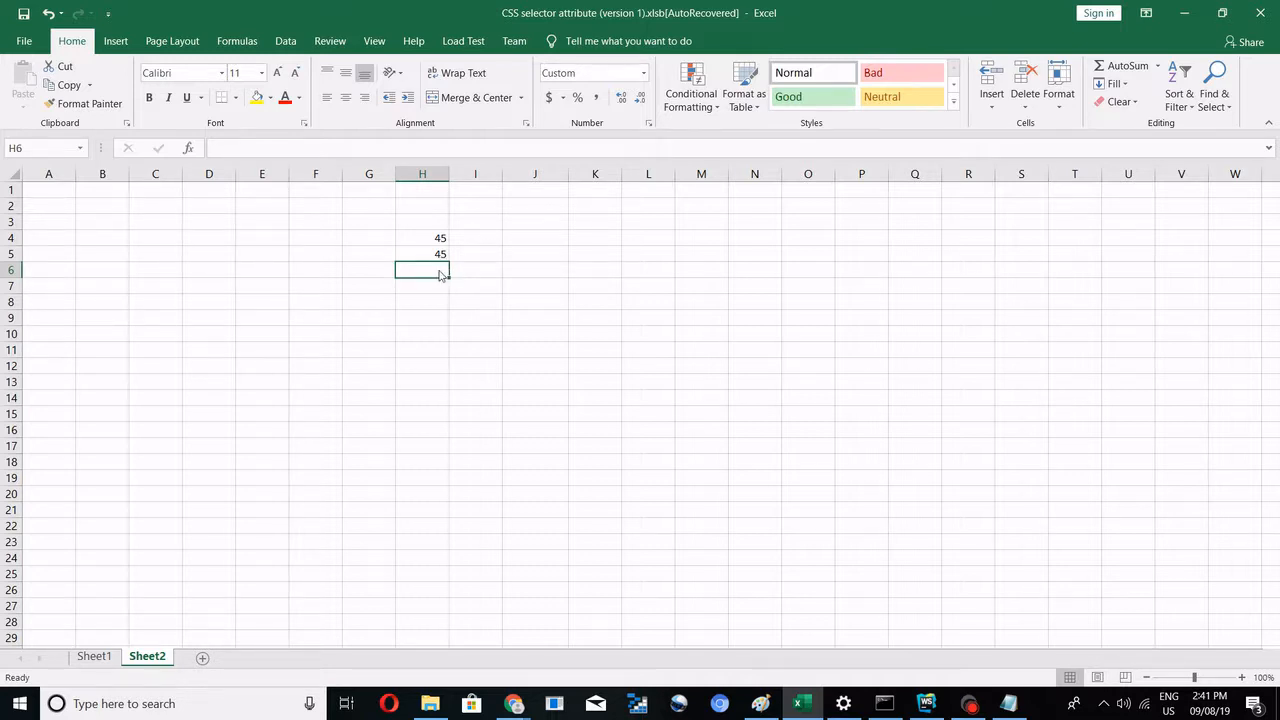
- Insert the SUM function in cell H6 through the Insert Function dialog, with H4 as Number1 and H5 as Number2
key("alt+Tab")
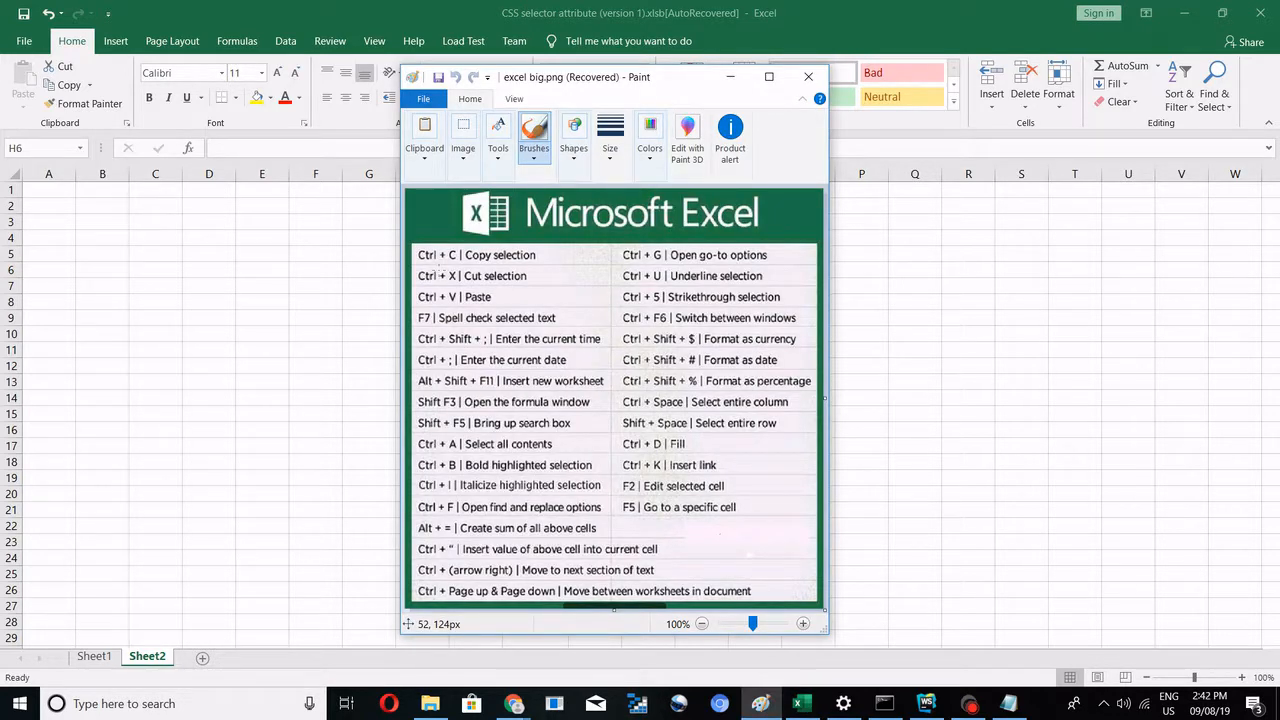
key("alt+Tab")
key("shift+F3")
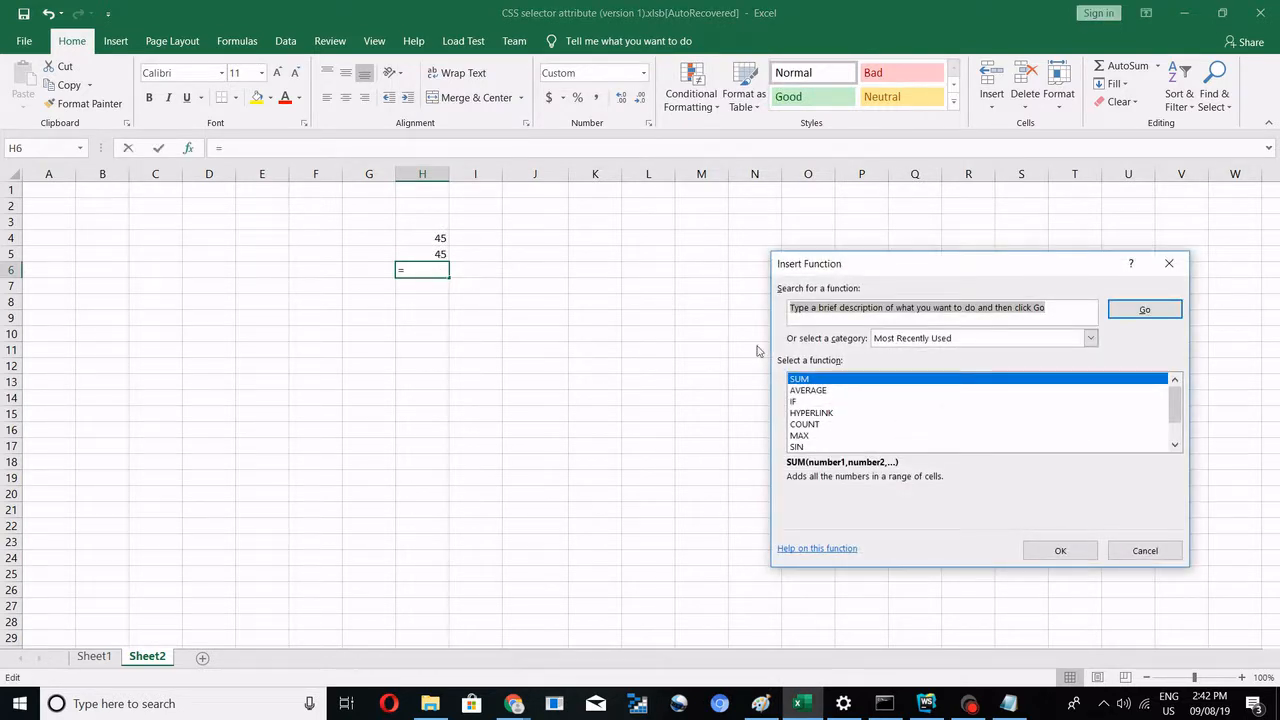
double_click(818, 382)
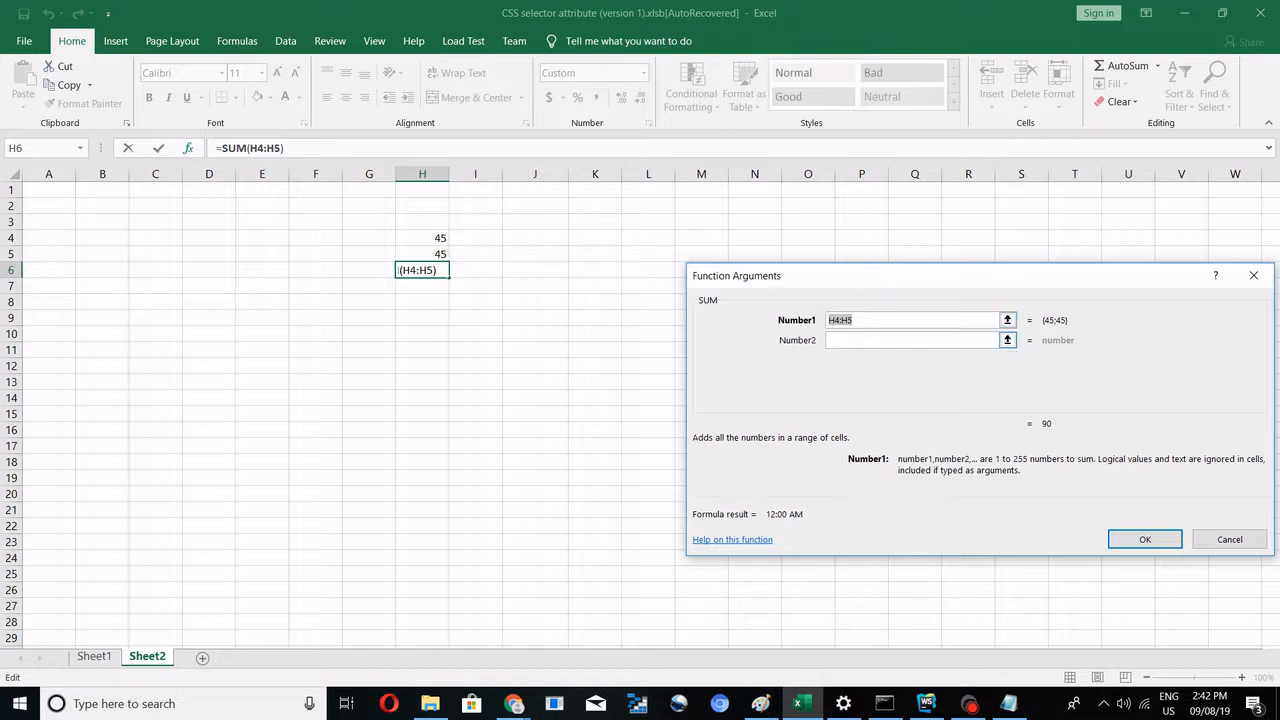
left_click(866, 320)
key("BackSpace")
key("BackSpace")
key("BackSpace")
left_click(866, 338)
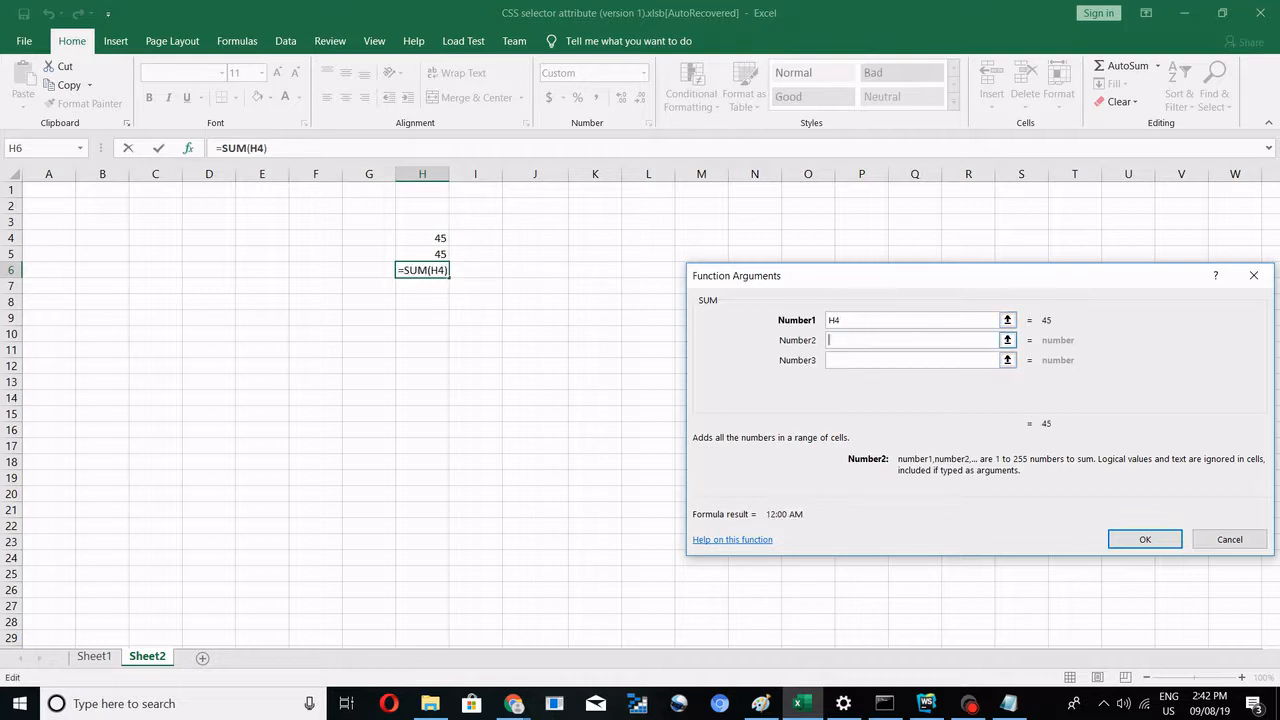
type("H5")
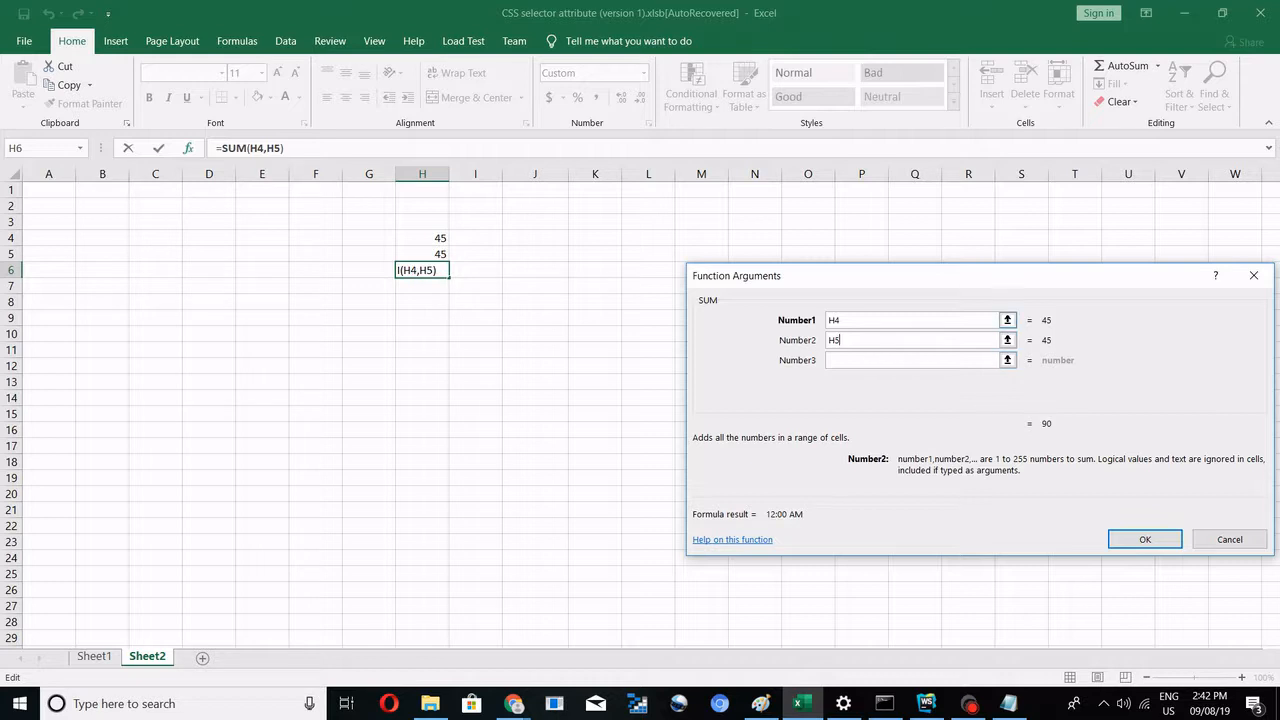
left_click(1144, 539)
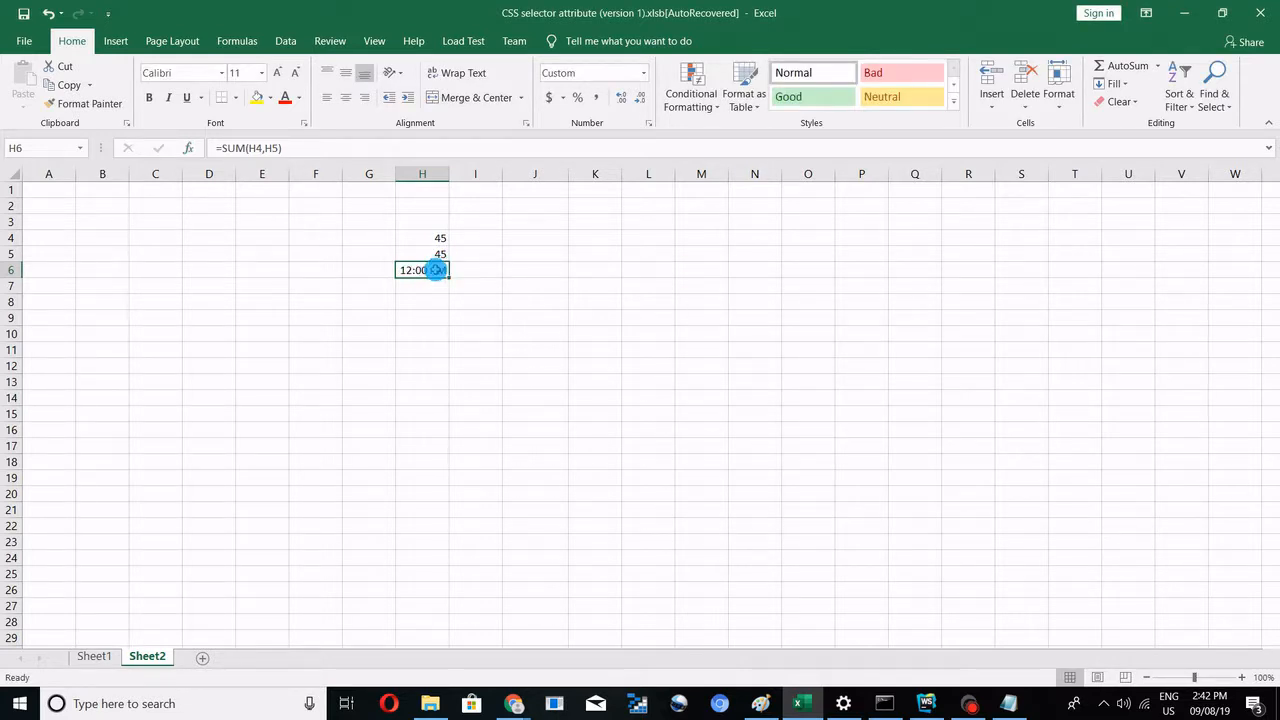
- Format cell H6 with the Number category at two decimal places
right_click(437, 270)
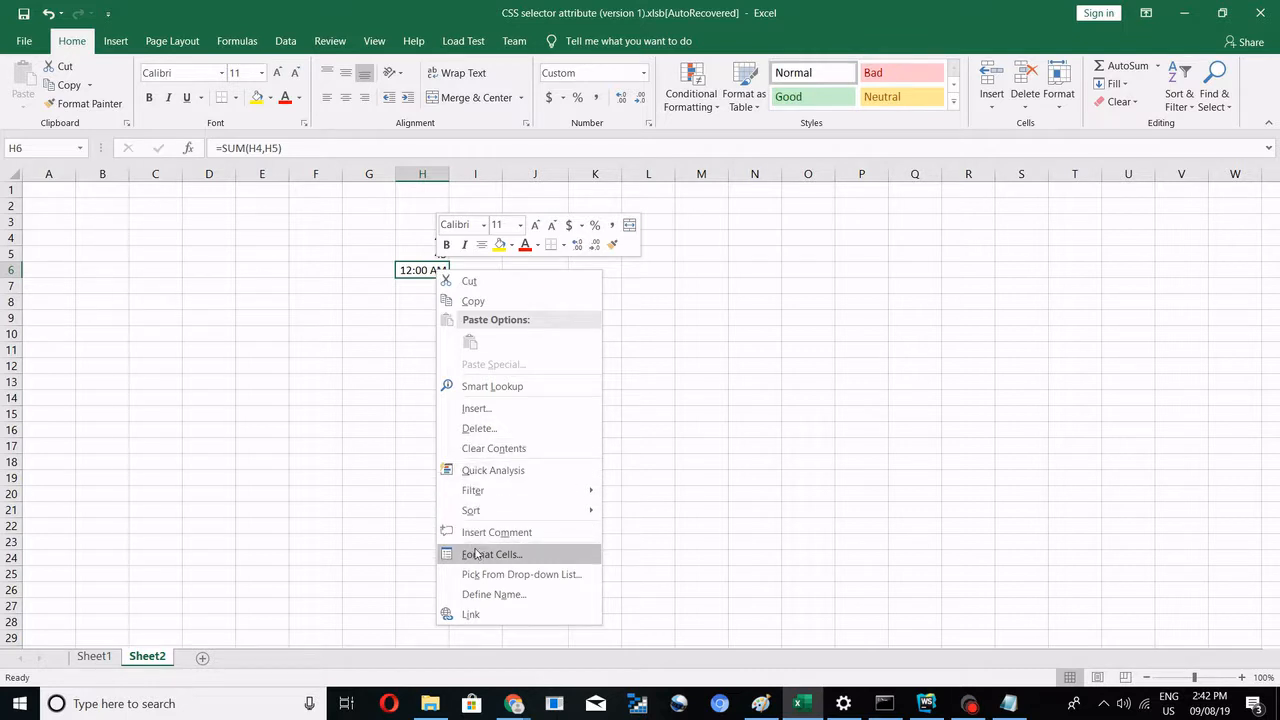
key("Escape")
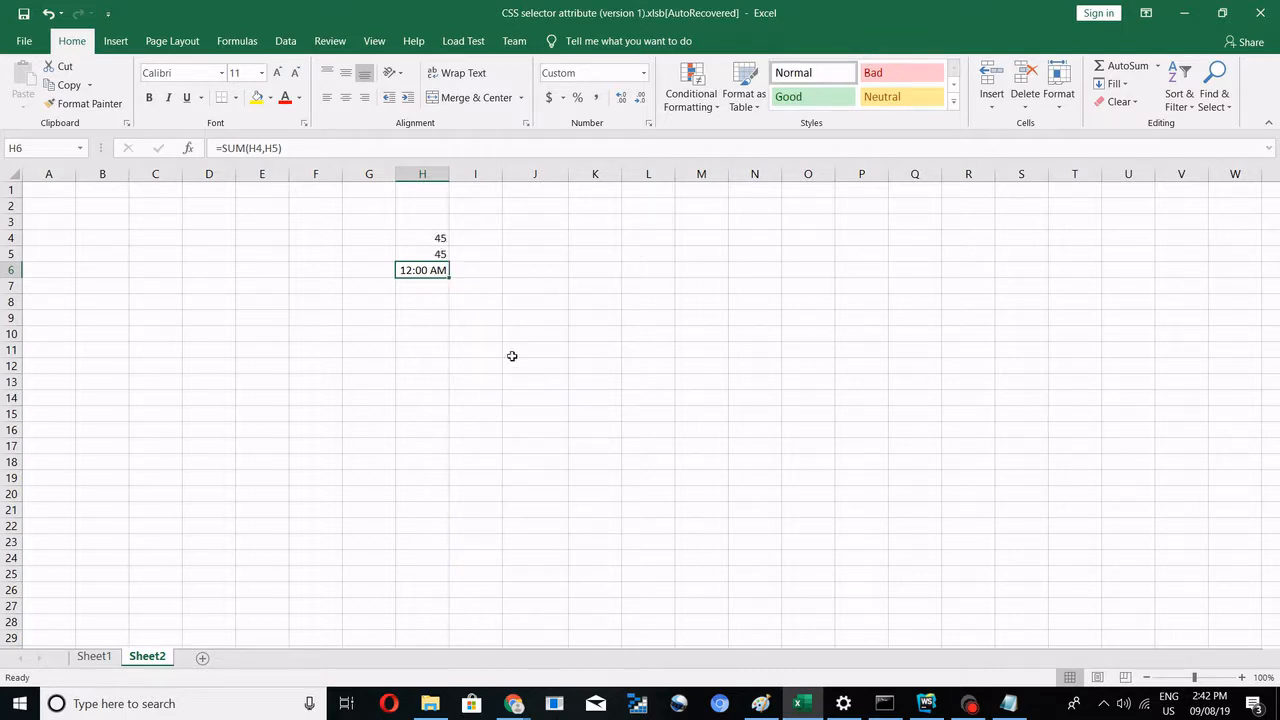
key("ctrl+1")
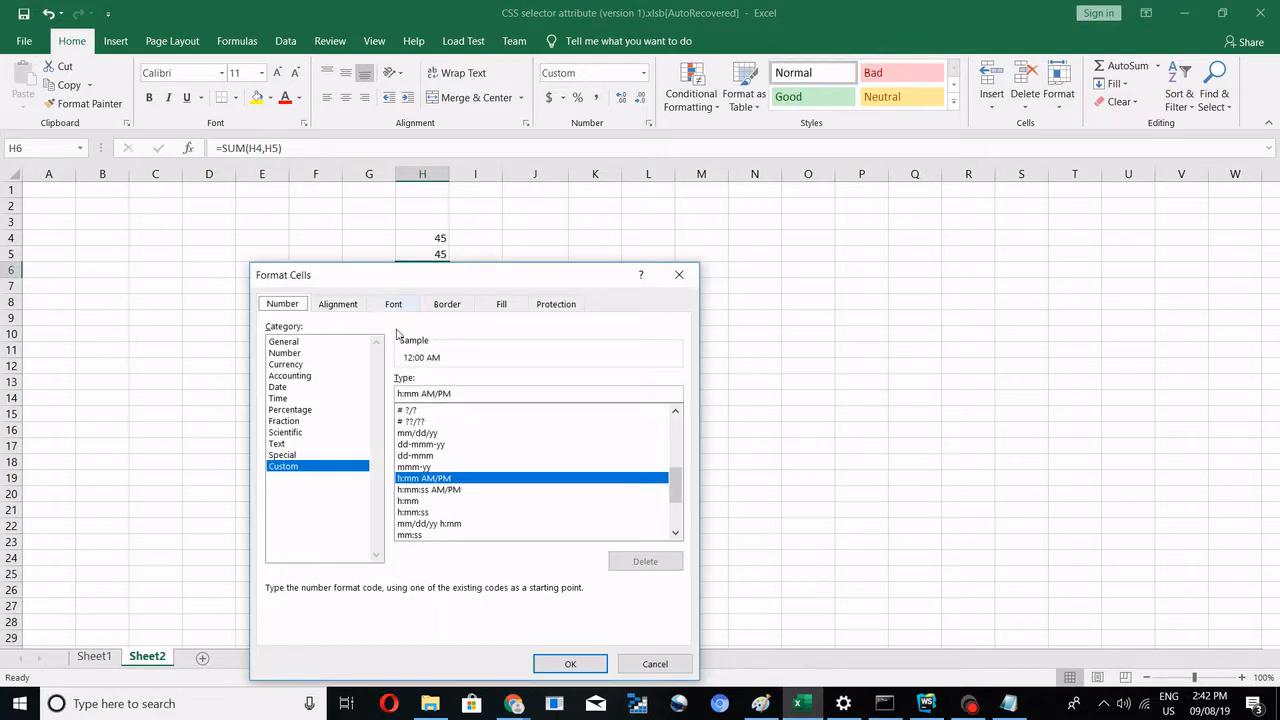
left_click(330, 354)
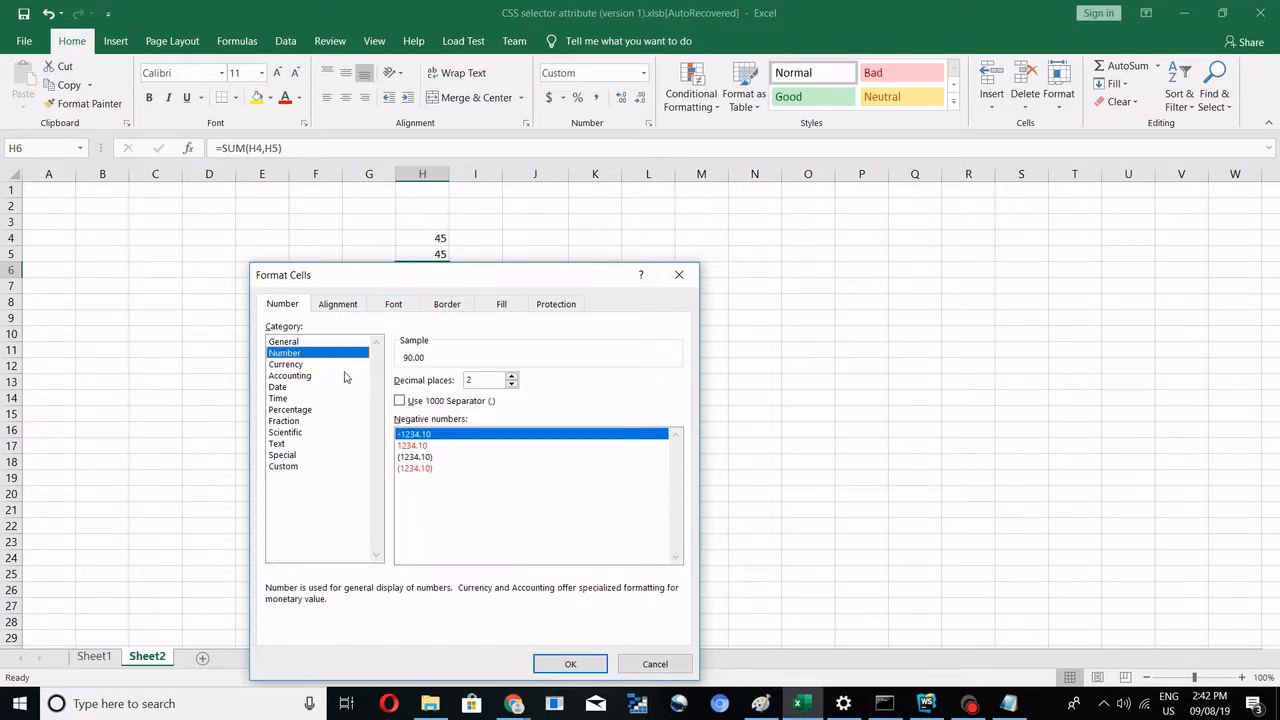
left_click(578, 661)
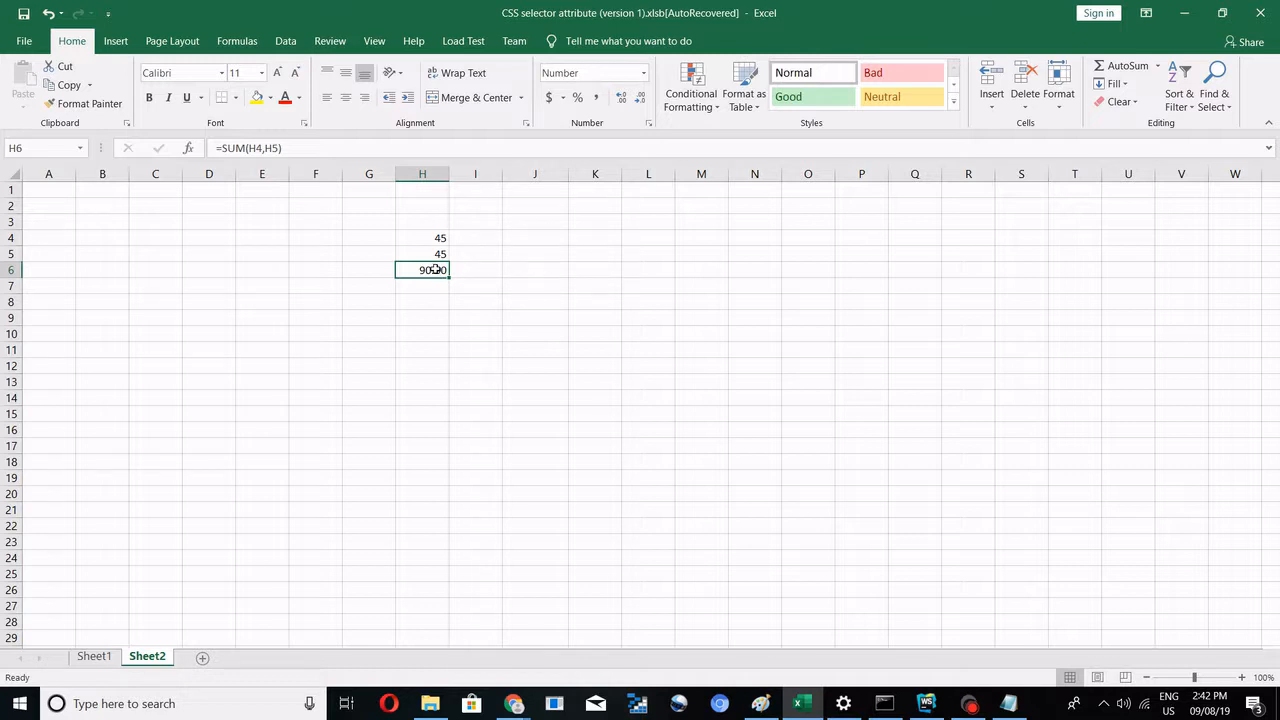
- Consult the shortcut list in Paint, return to Excel and search Sheet2 for the value 90 with Find
key("alt+Tab")
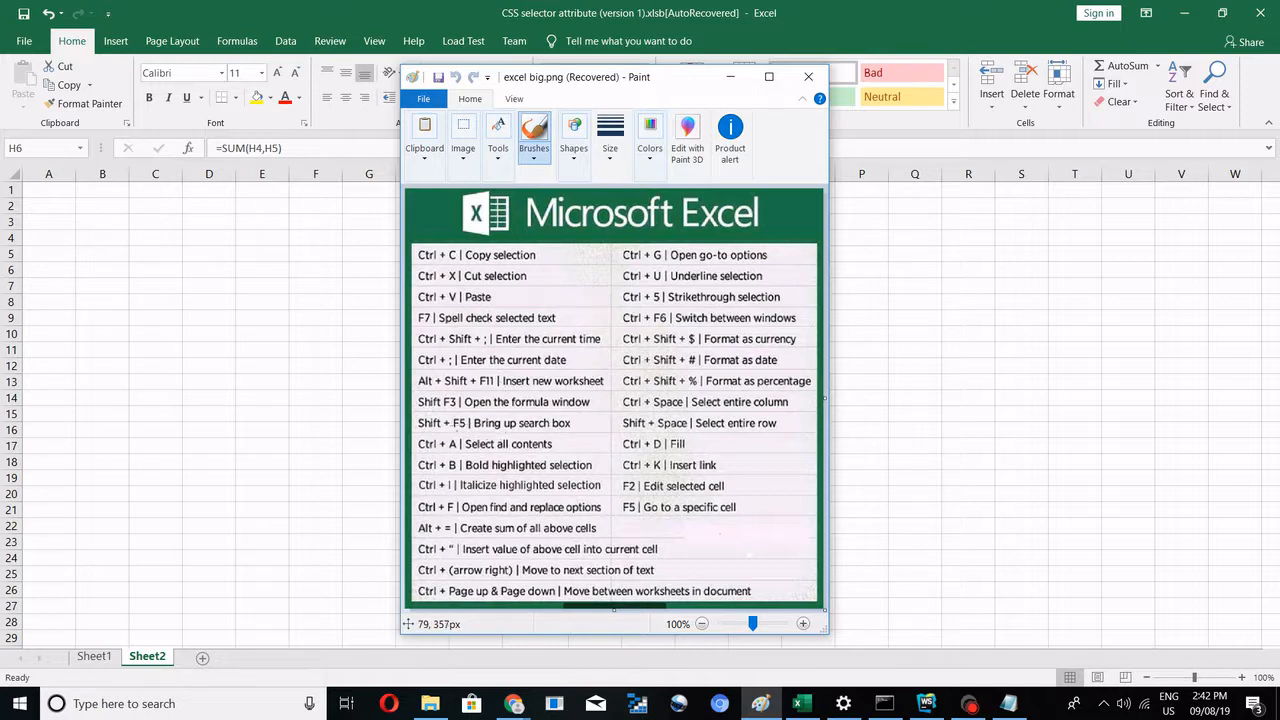
key("alt+Tab")
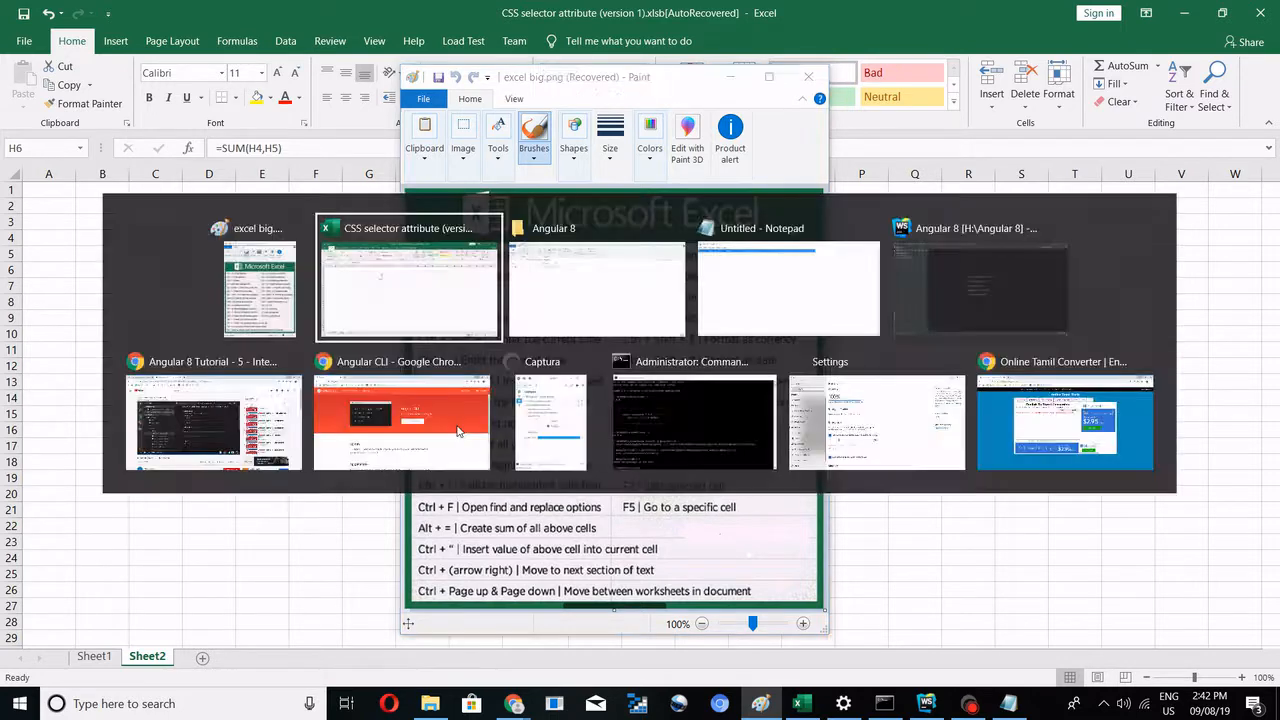
left_click(506, 238)
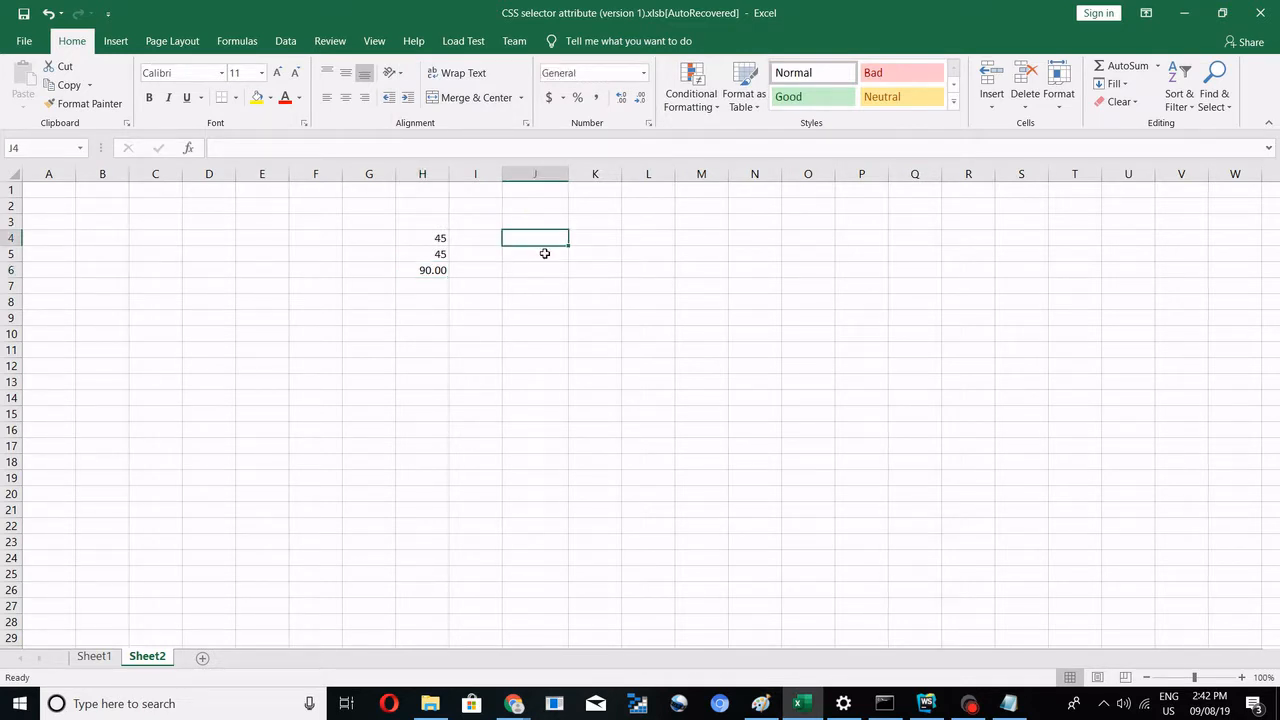
key("ctrl+f")
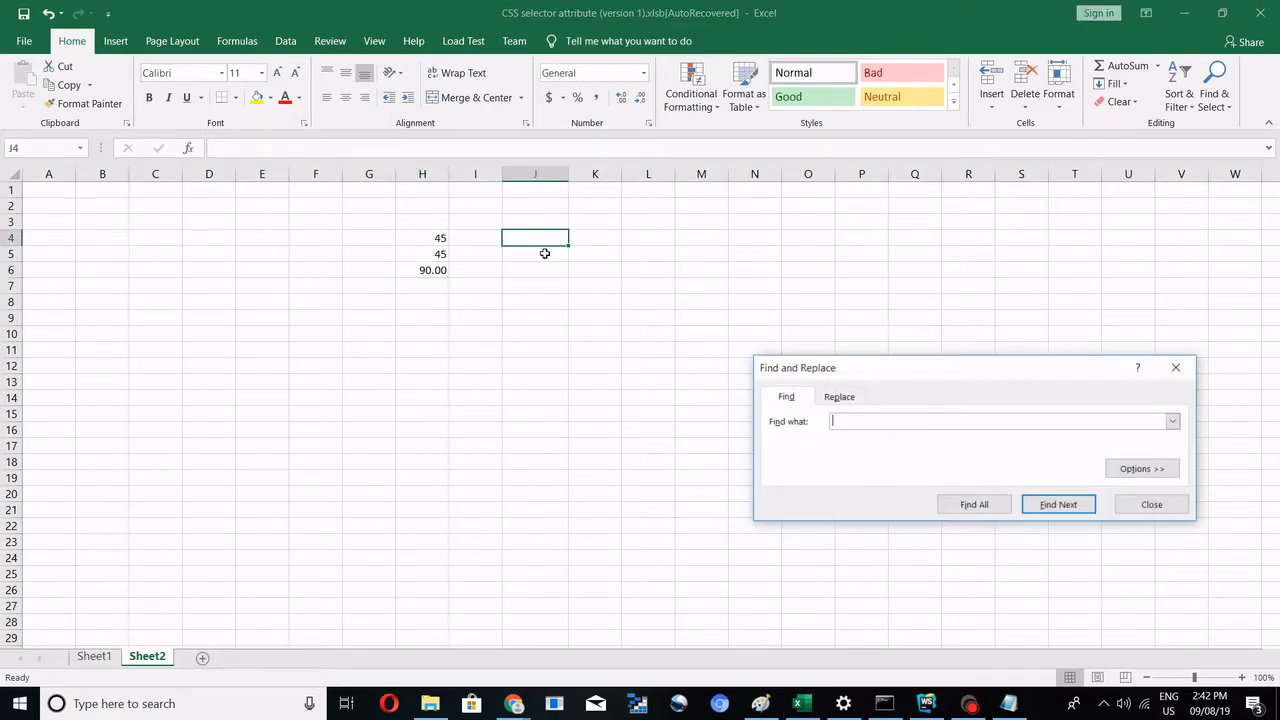
left_click_drag(868, 368, 716, 250)
left_click(698, 306)
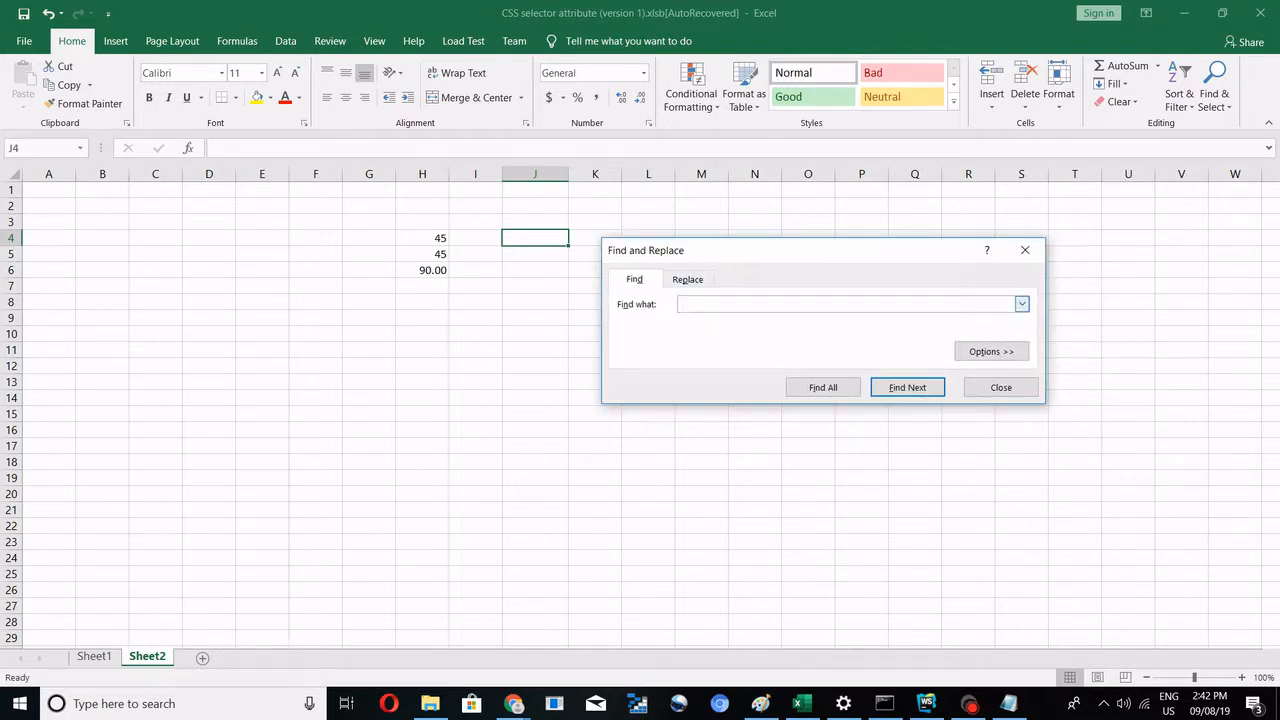
type("90")
left_click(907, 396)
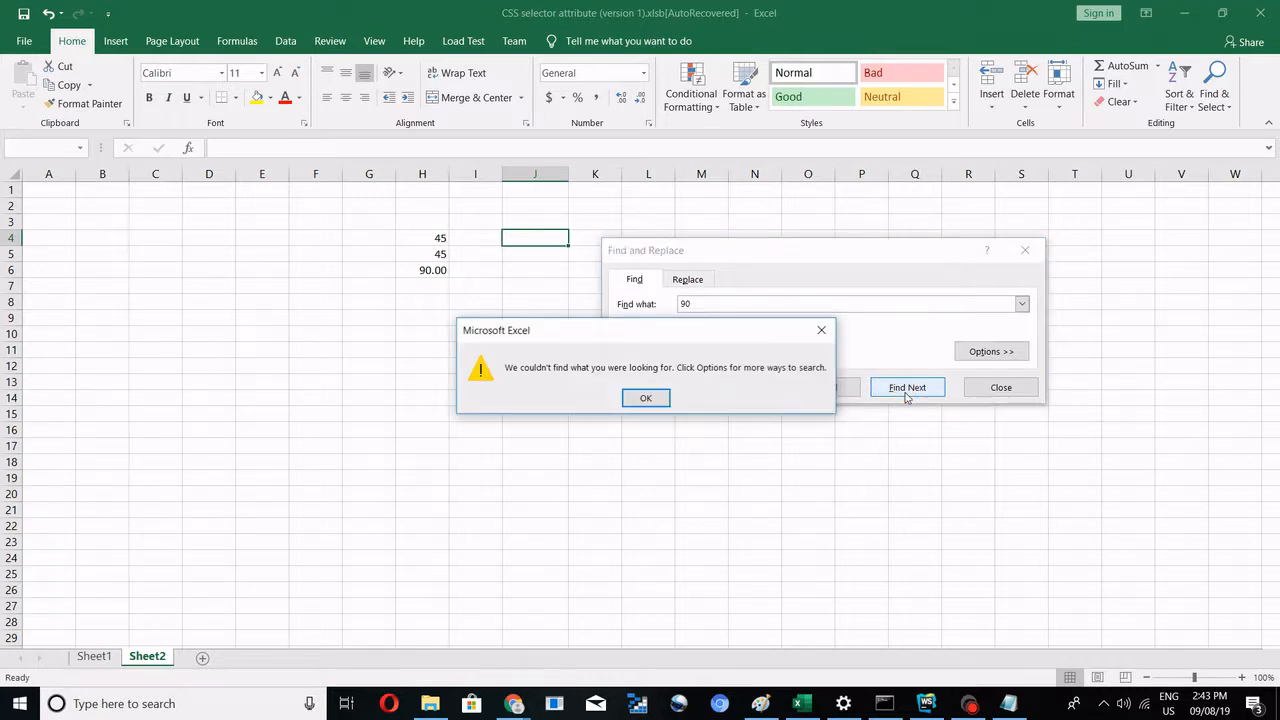
left_click(657, 401)
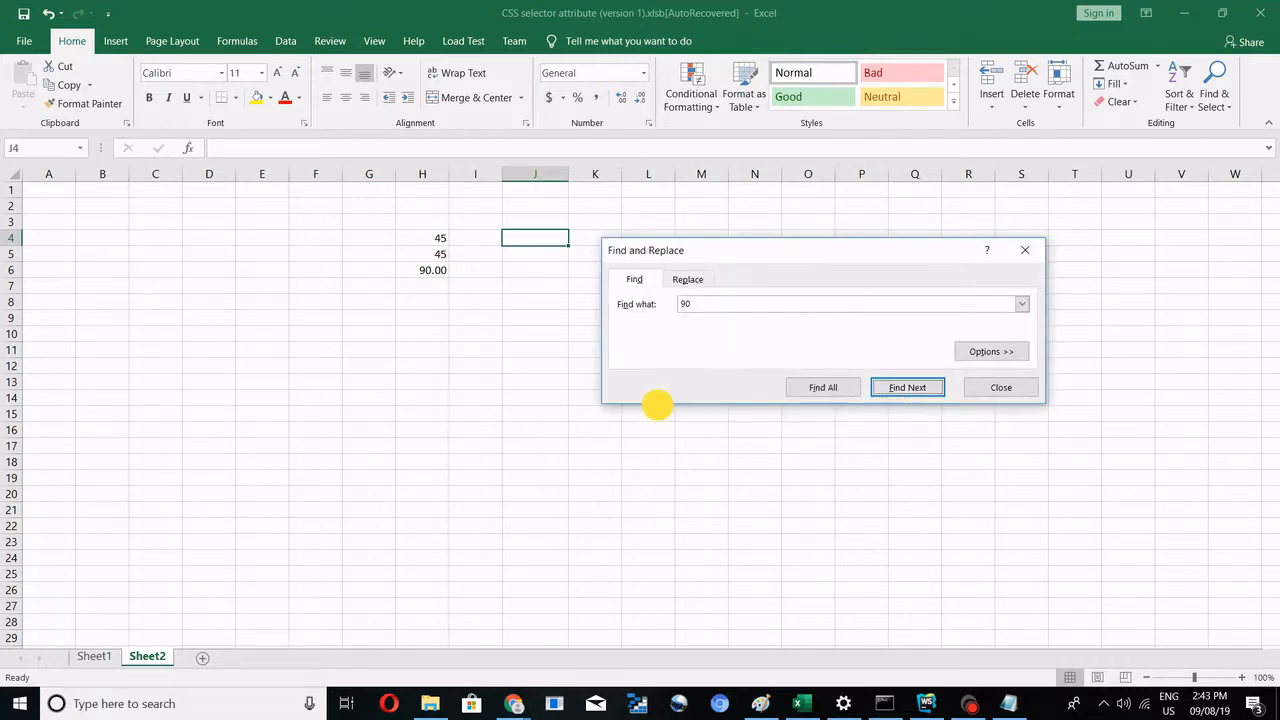
- Extend the search term to 90.00 and look for its next occurrence in the sheet
left_click(689, 309)
type(".")
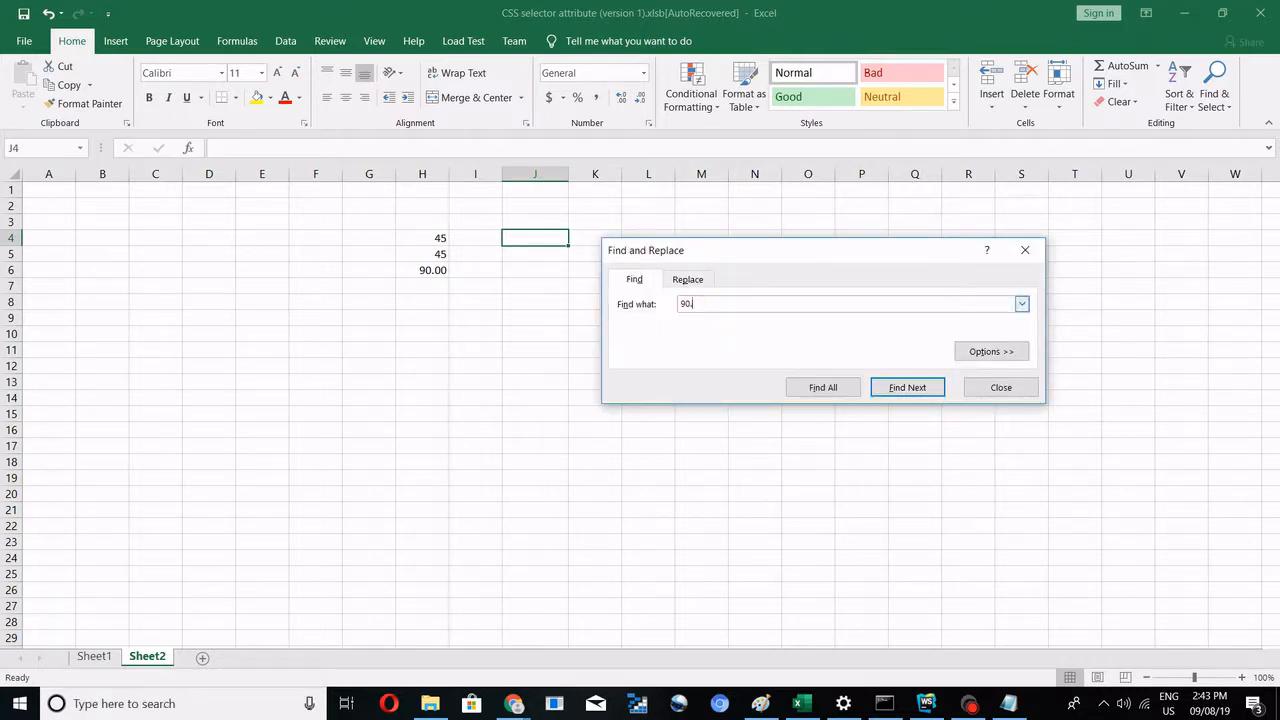
type("00")
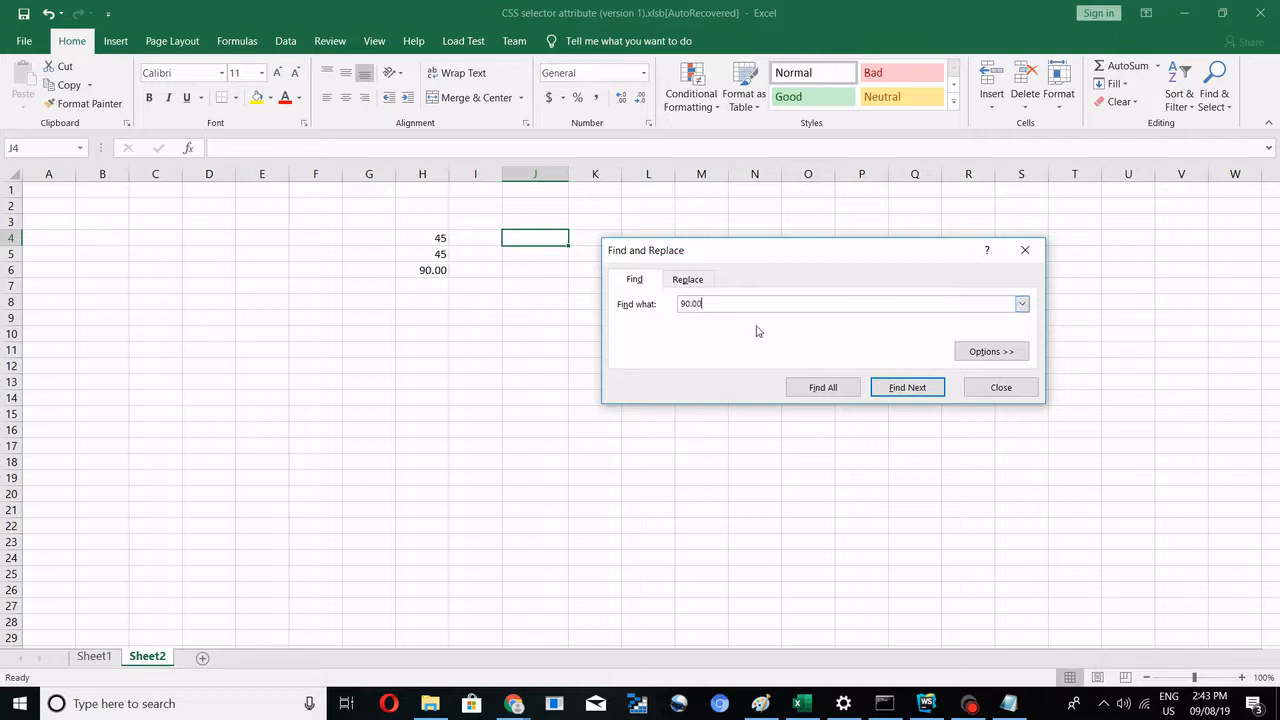
left_click(893, 389)
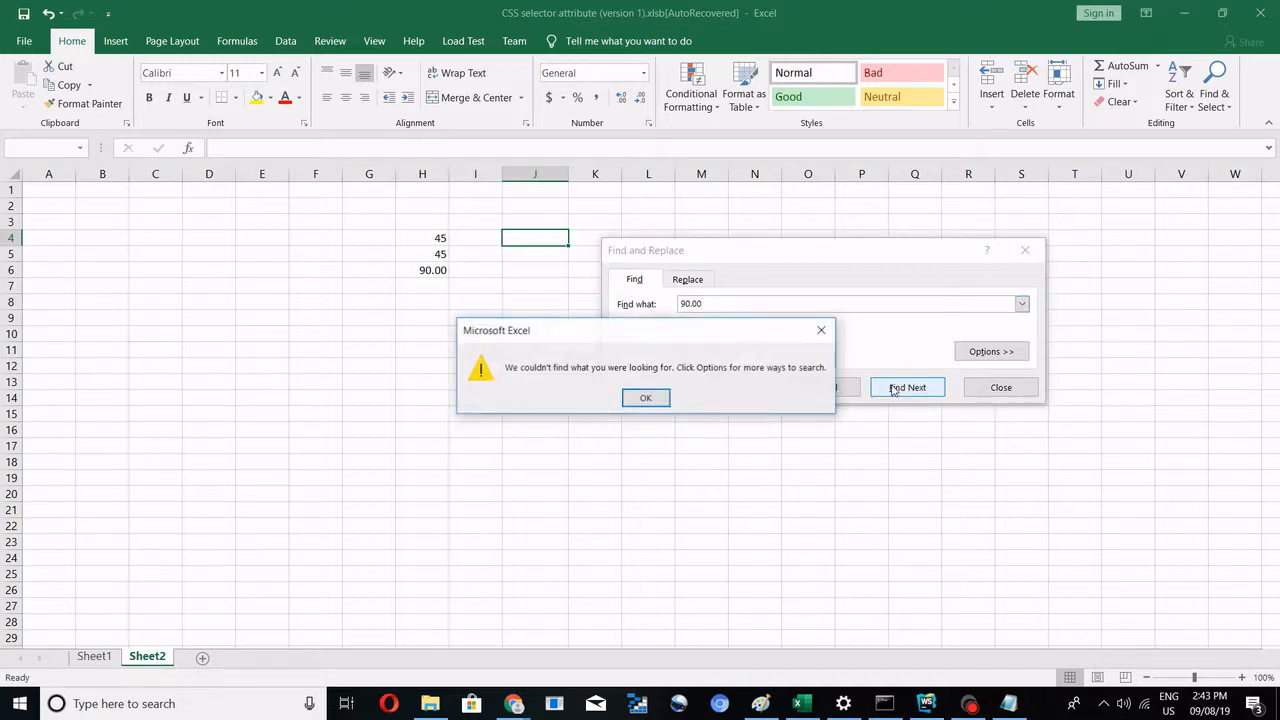
left_click(646, 399)
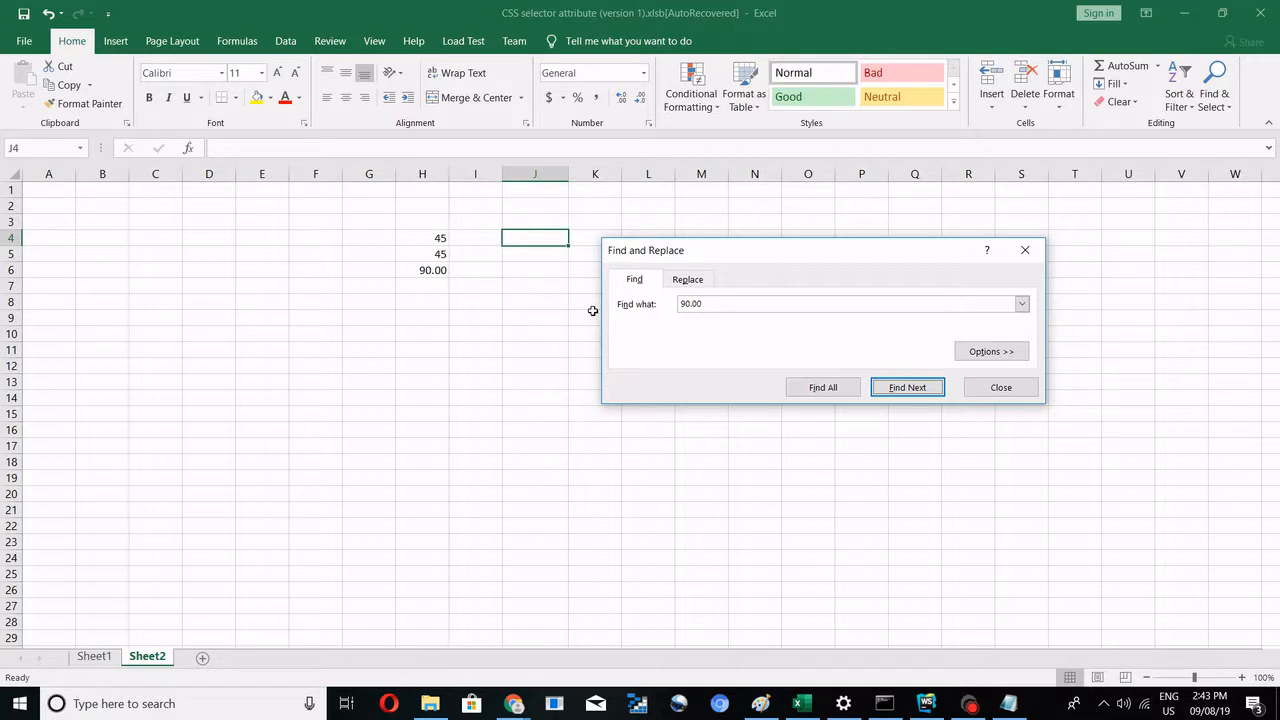
- Select the range H2:I8 and search for 90.00 within it
left_click(520, 258)
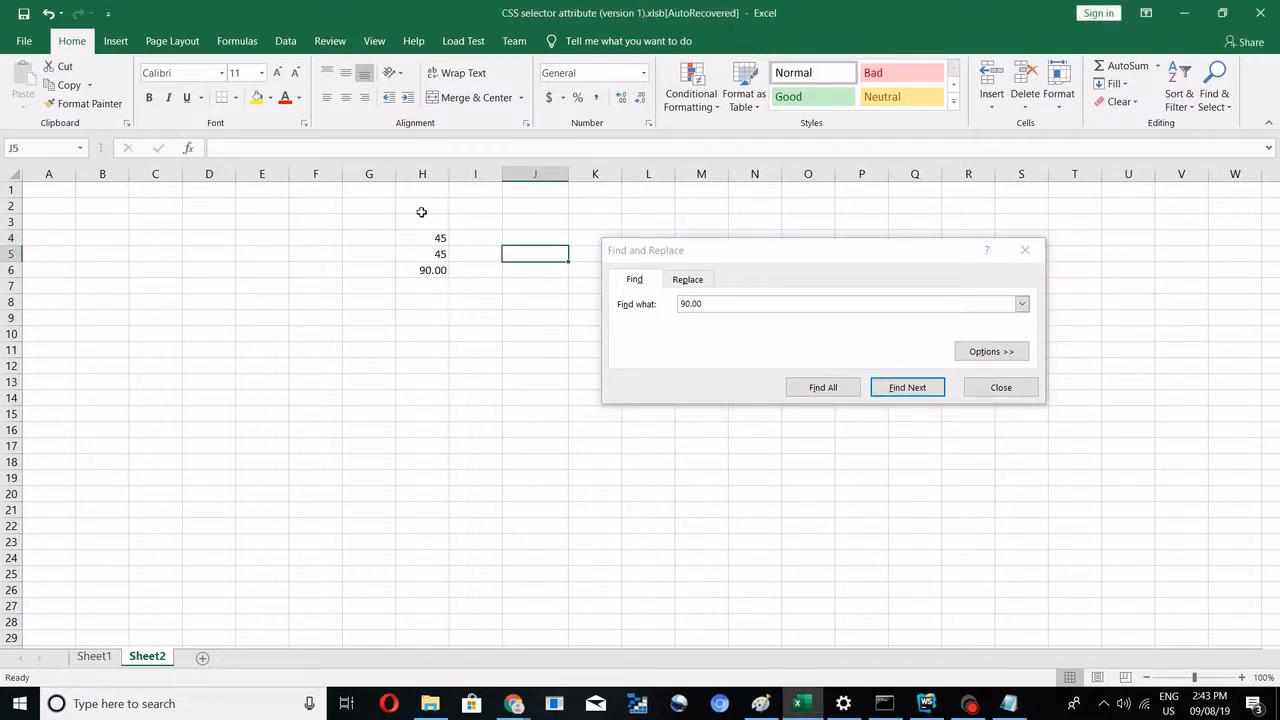
left_click(420, 210)
left_click_drag(418, 222, 490, 298)
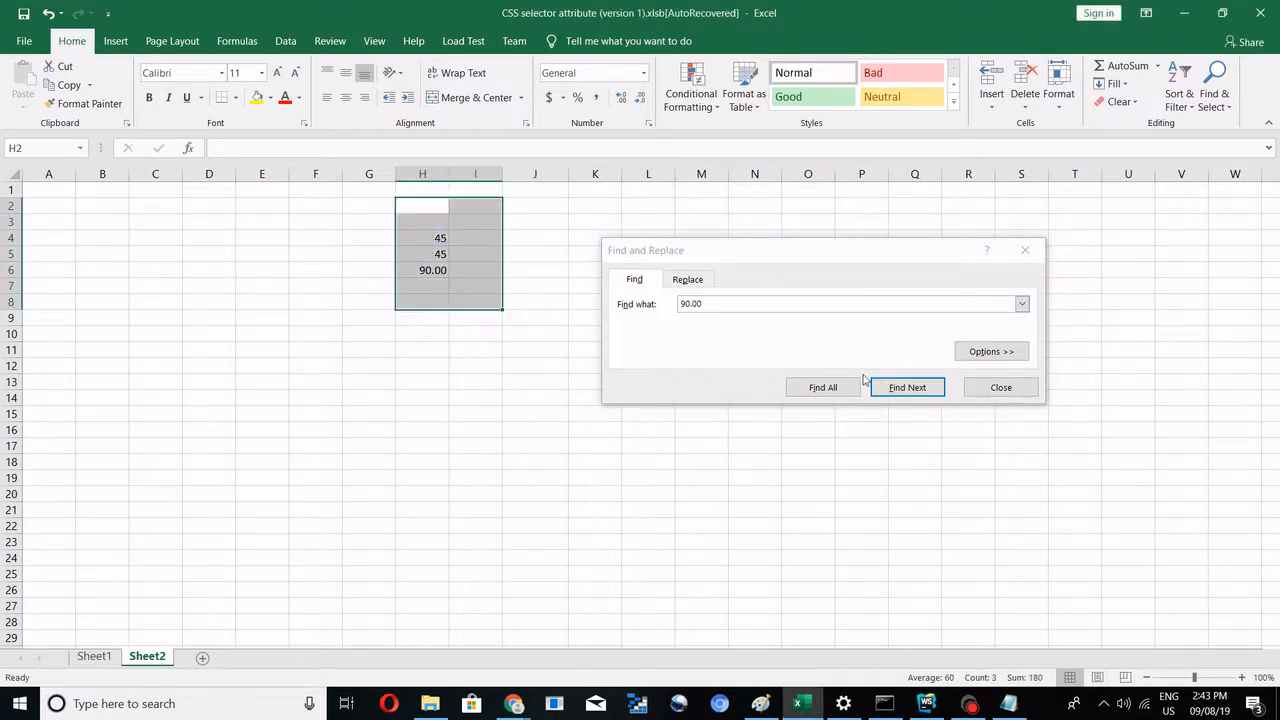
left_click(895, 389)
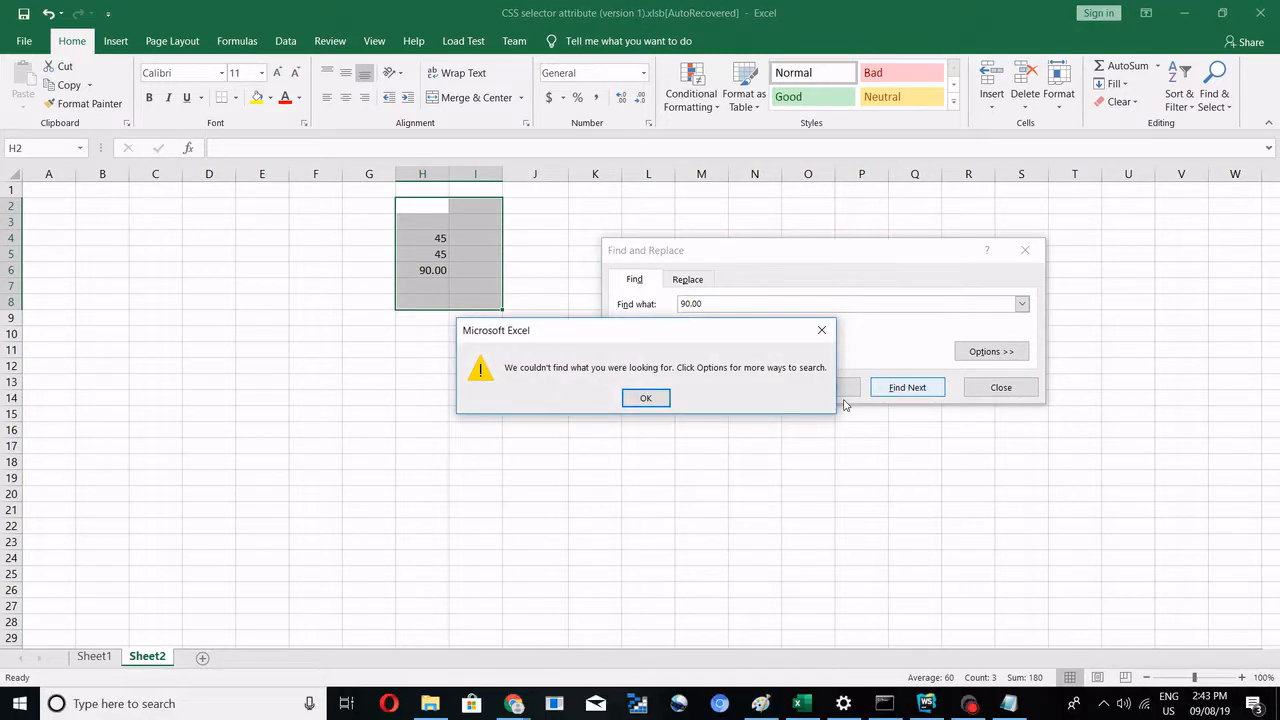
left_click(647, 398)
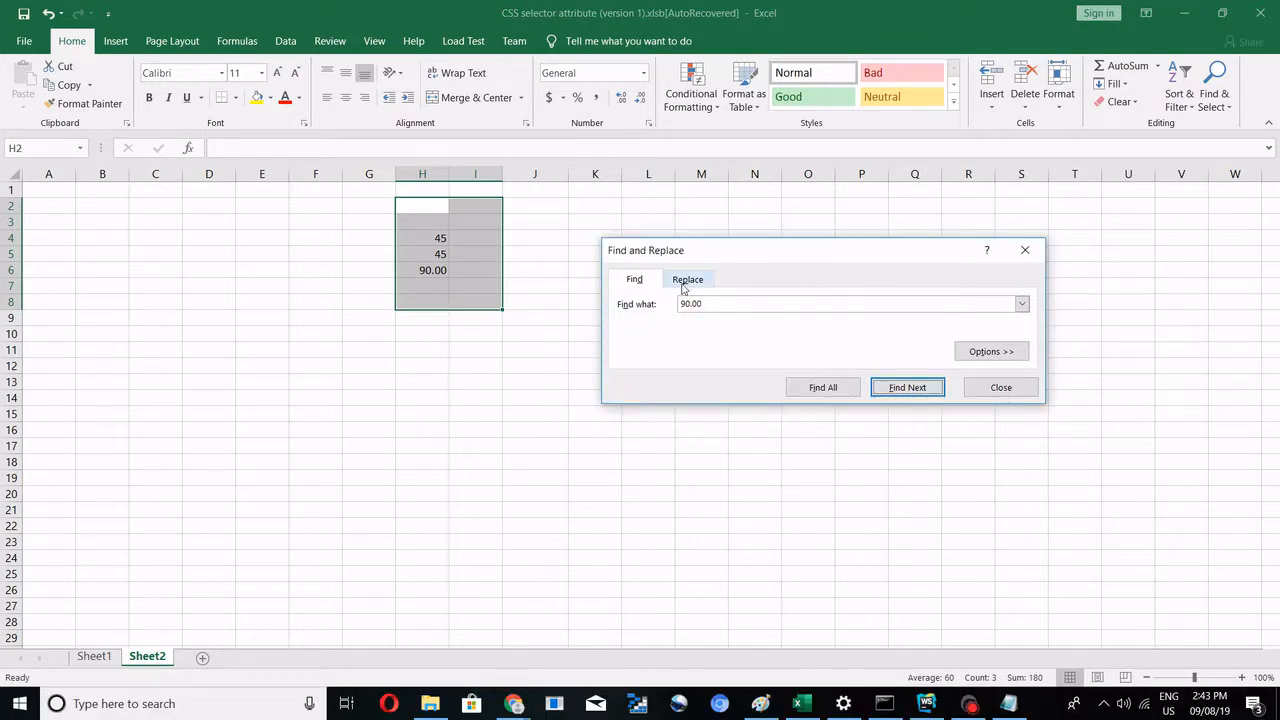
- Search the selected range for the earlier term 90, close Find and Replace, and select cell J5
left_click(1022, 304)
left_click(944, 331)
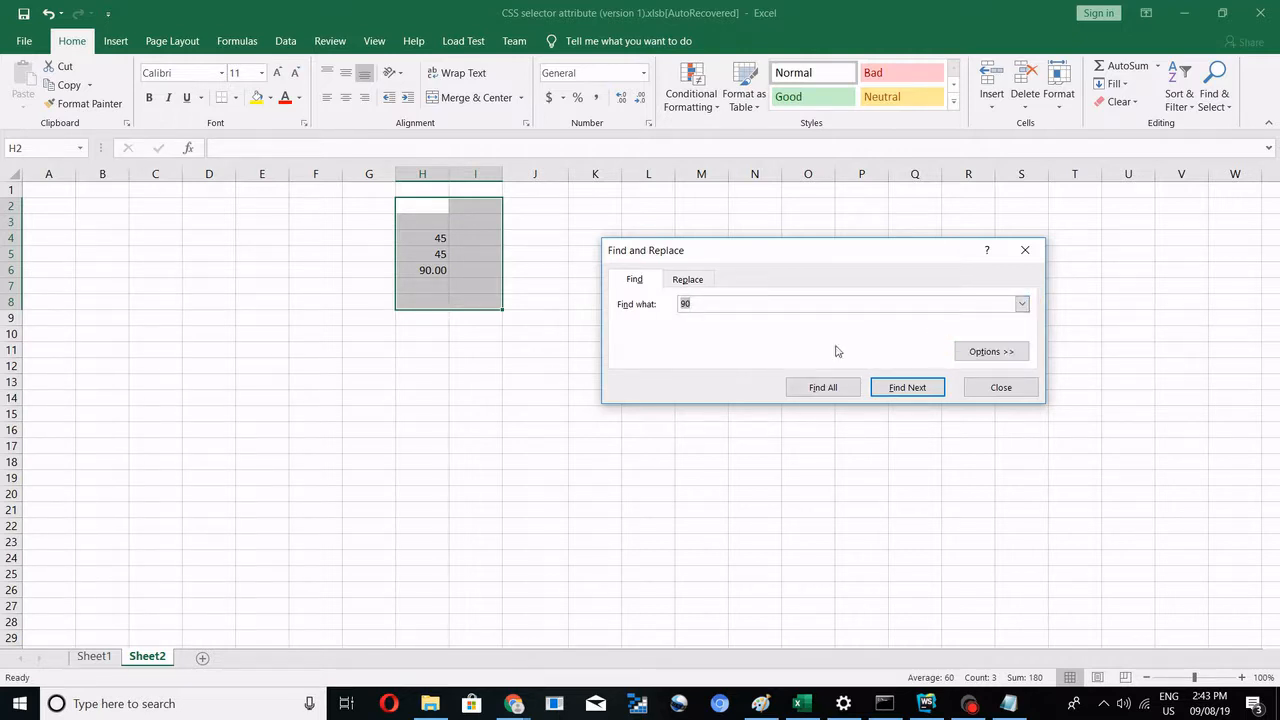
left_click(909, 387)
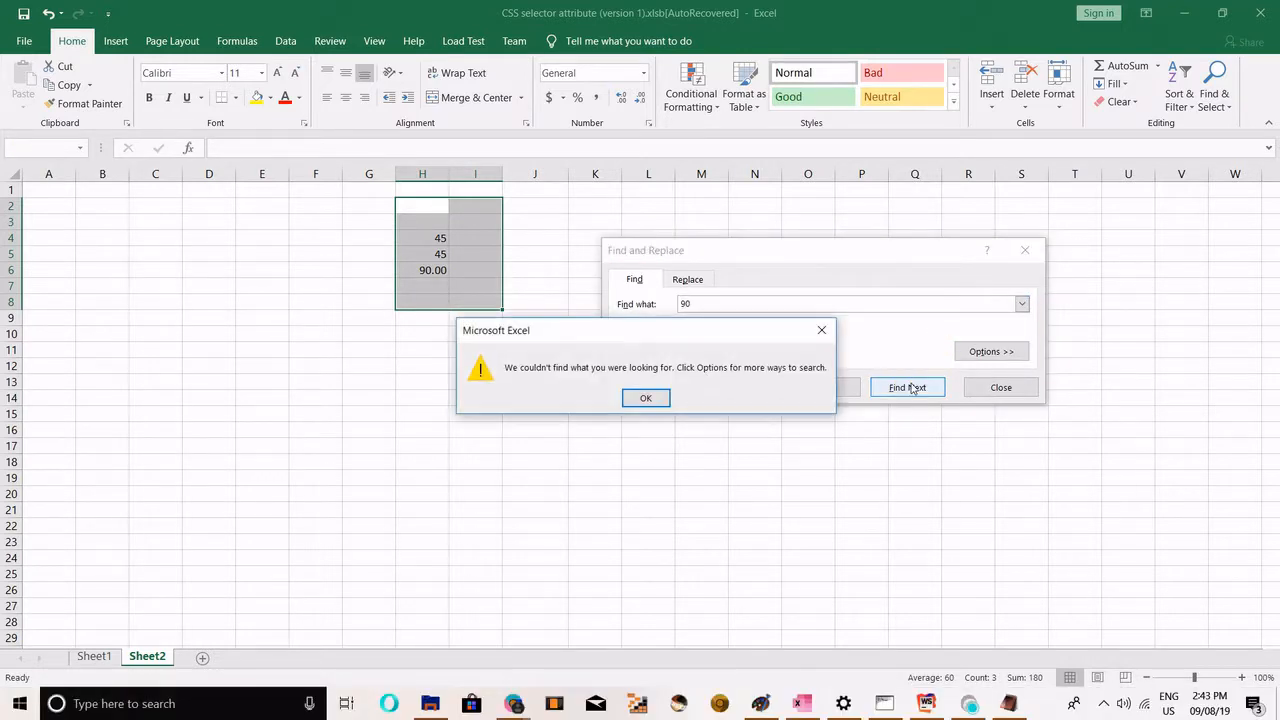
left_click(648, 398)
left_click(995, 387)
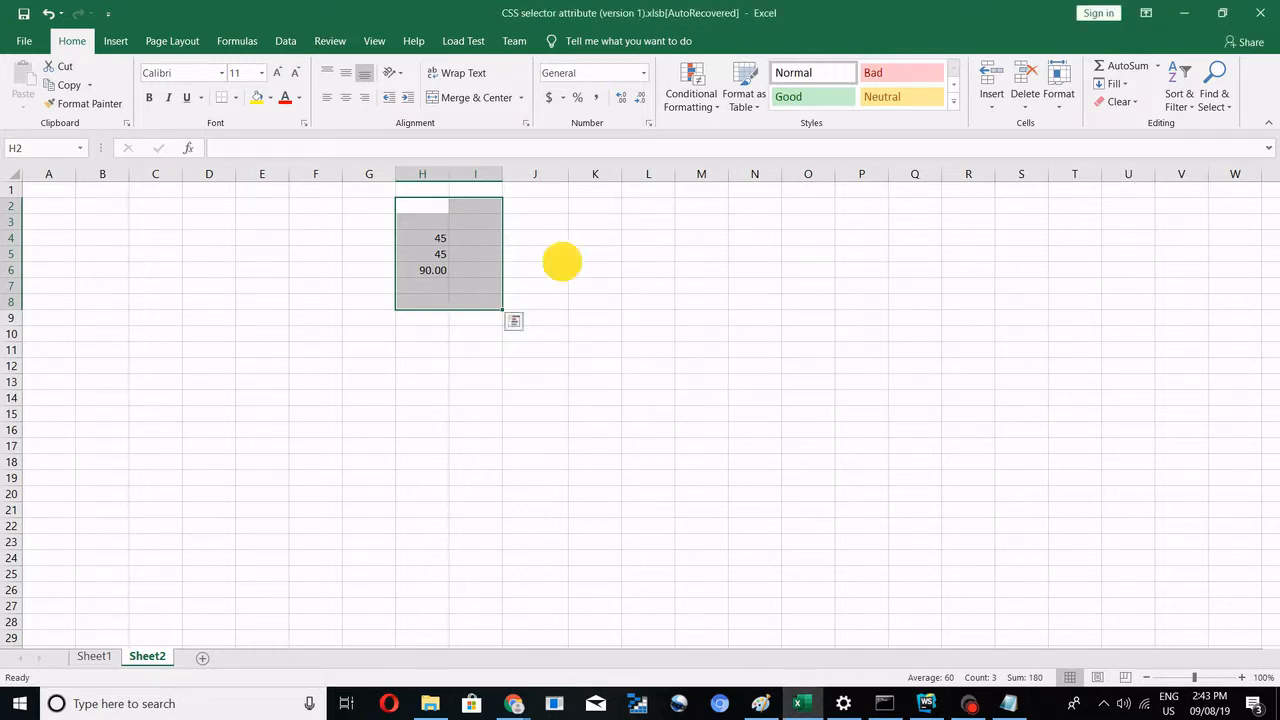
left_click(562, 259)
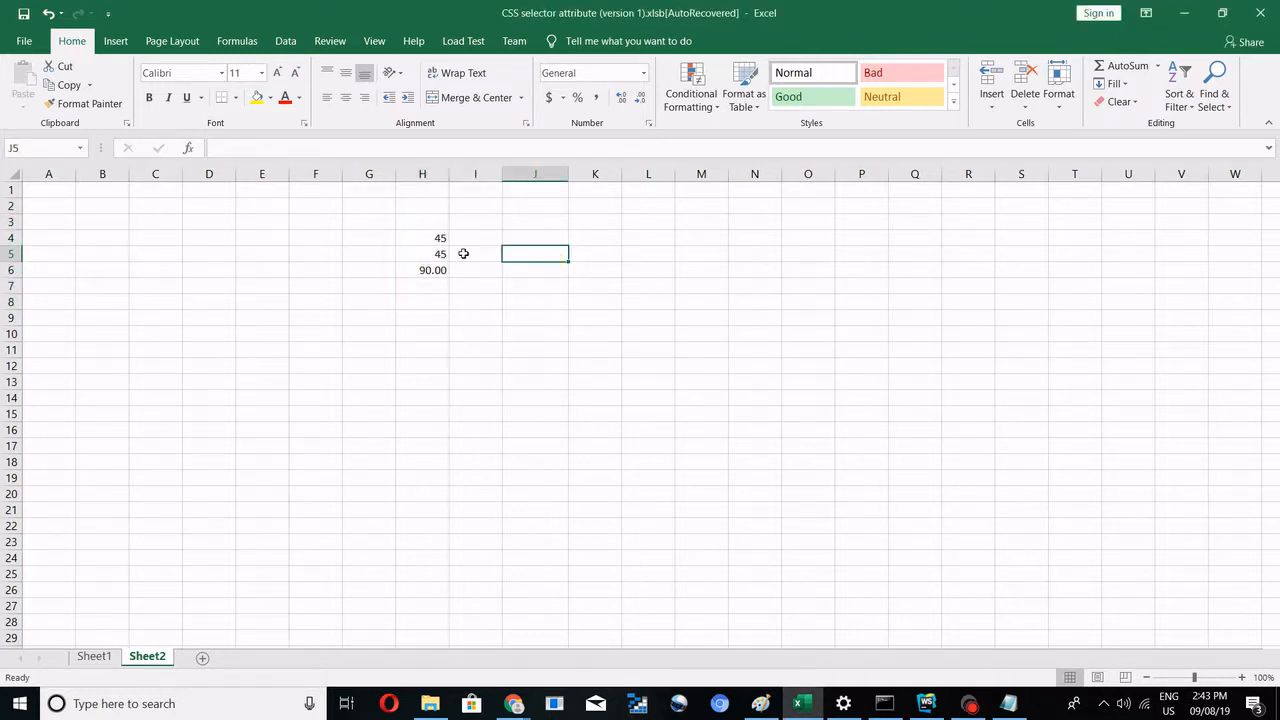
- Recheck the shortcut list in Paint, and in Excel find both occurrences of 45 with Find and Replace
key("alt+Tab")
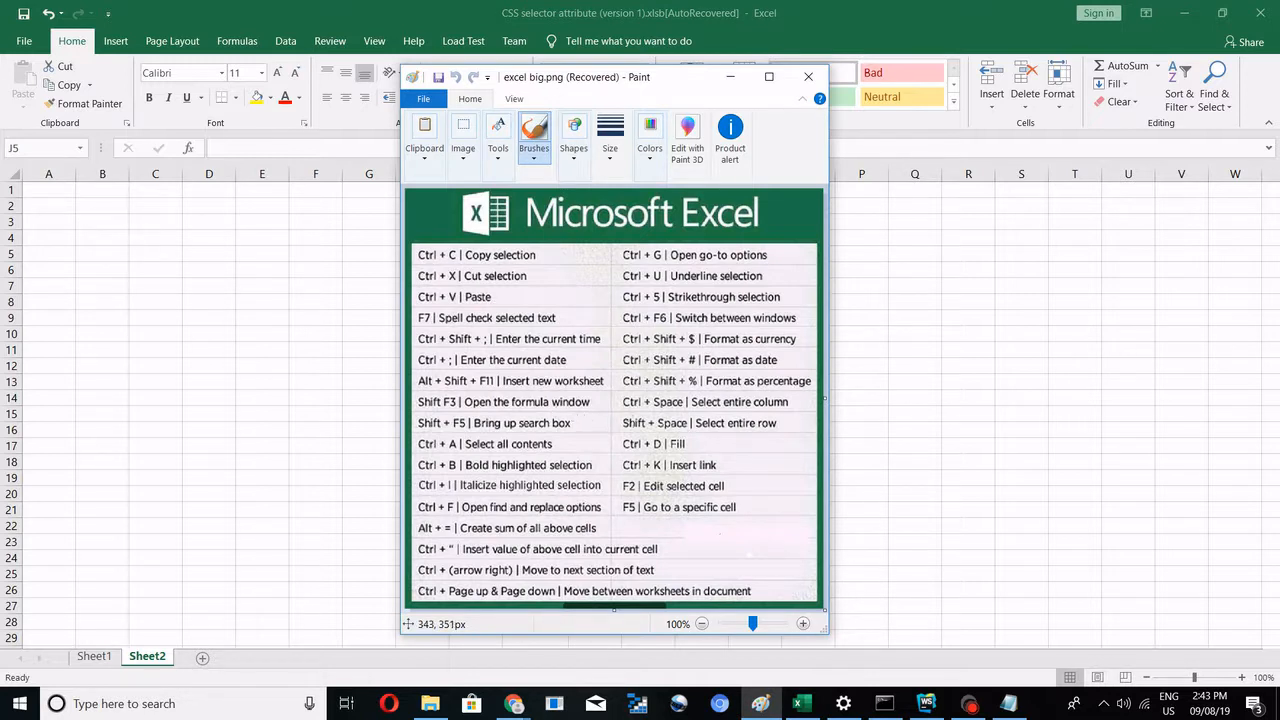
key("alt+Tab")
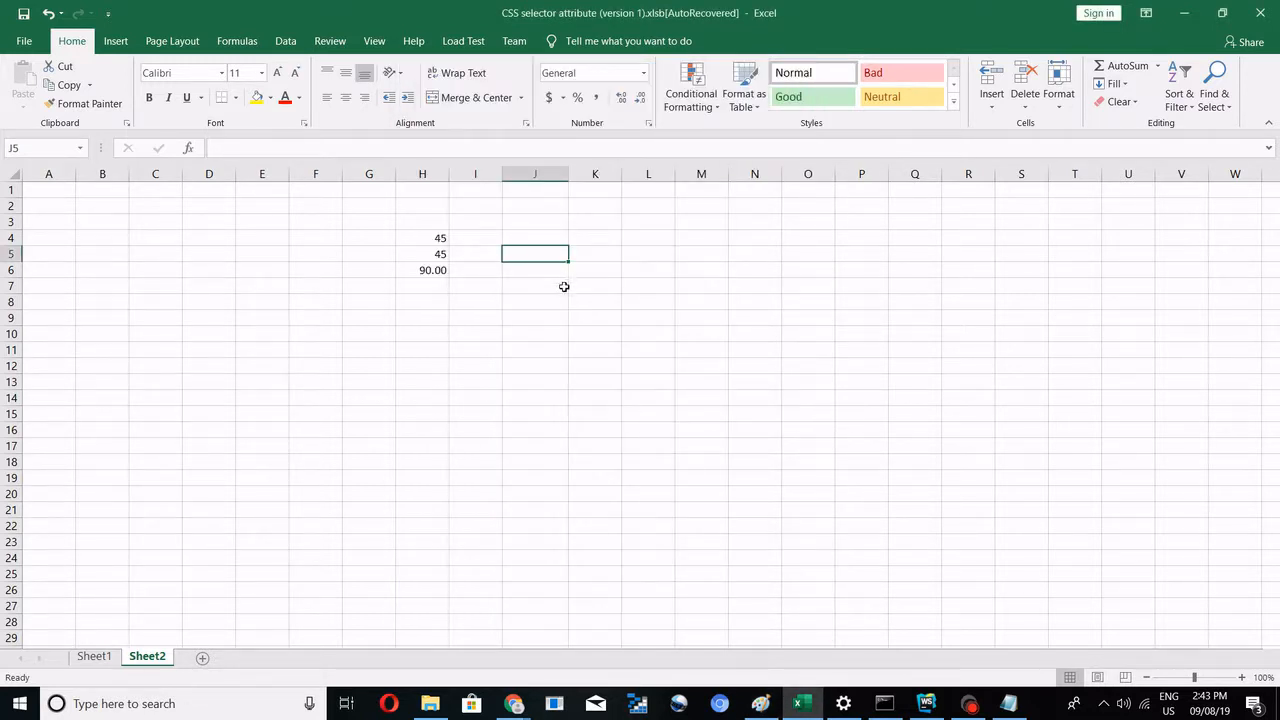
key("ctrl+f")
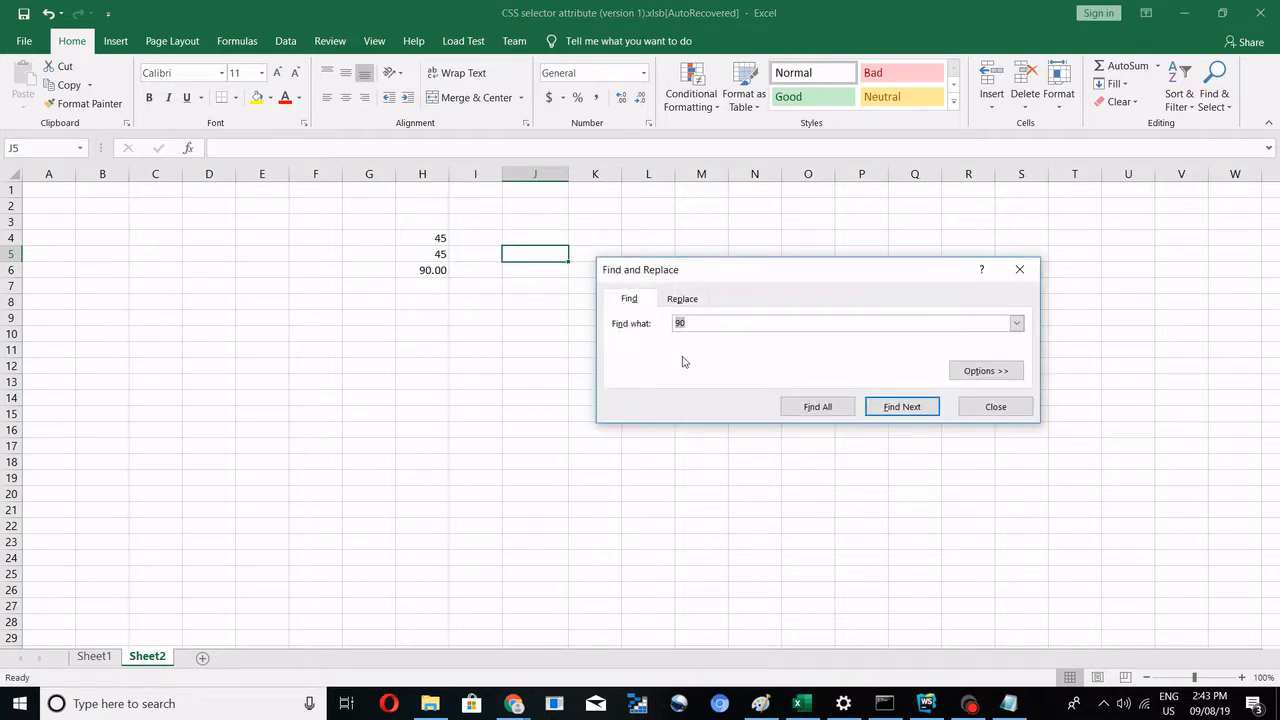
type("45")
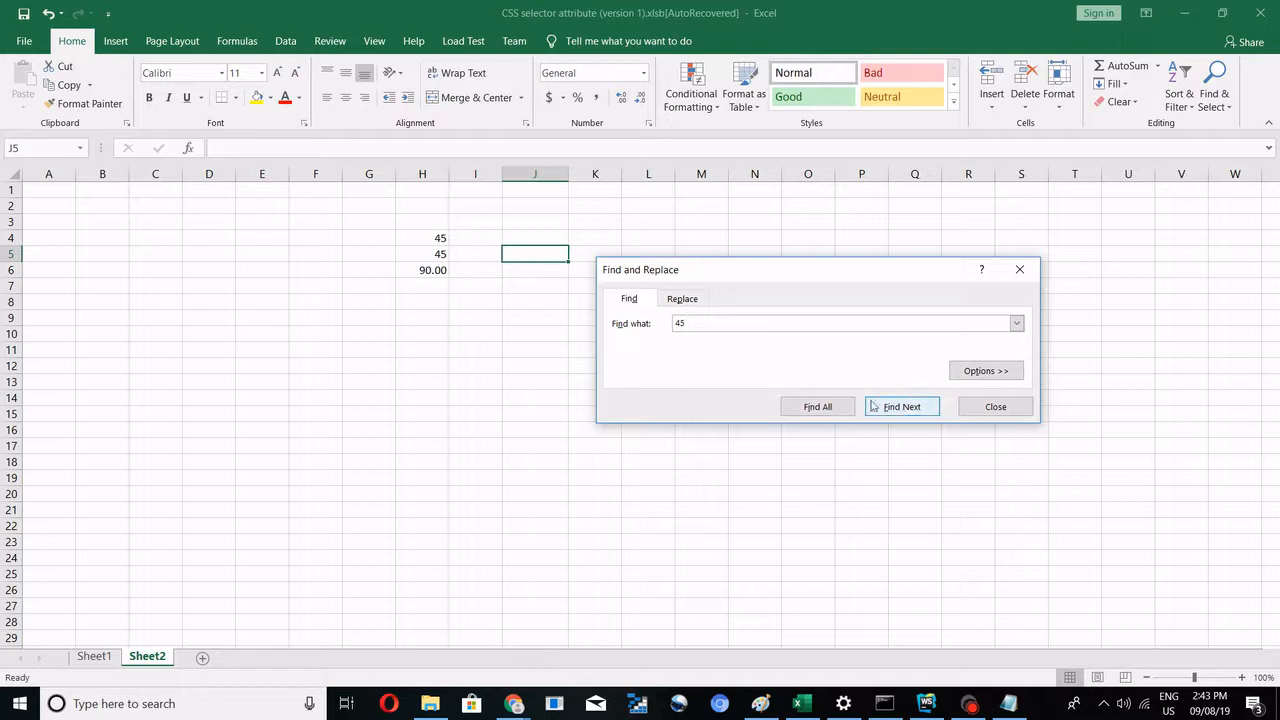
left_click(903, 407)
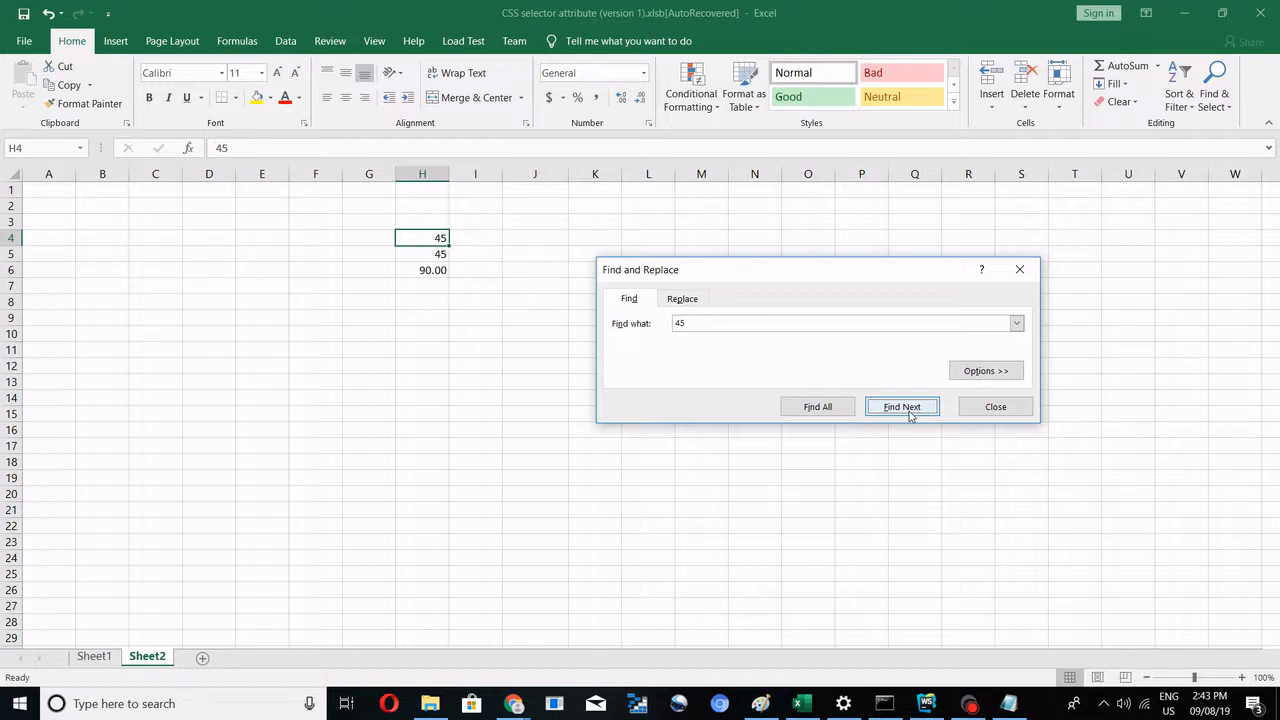
left_click(911, 416)
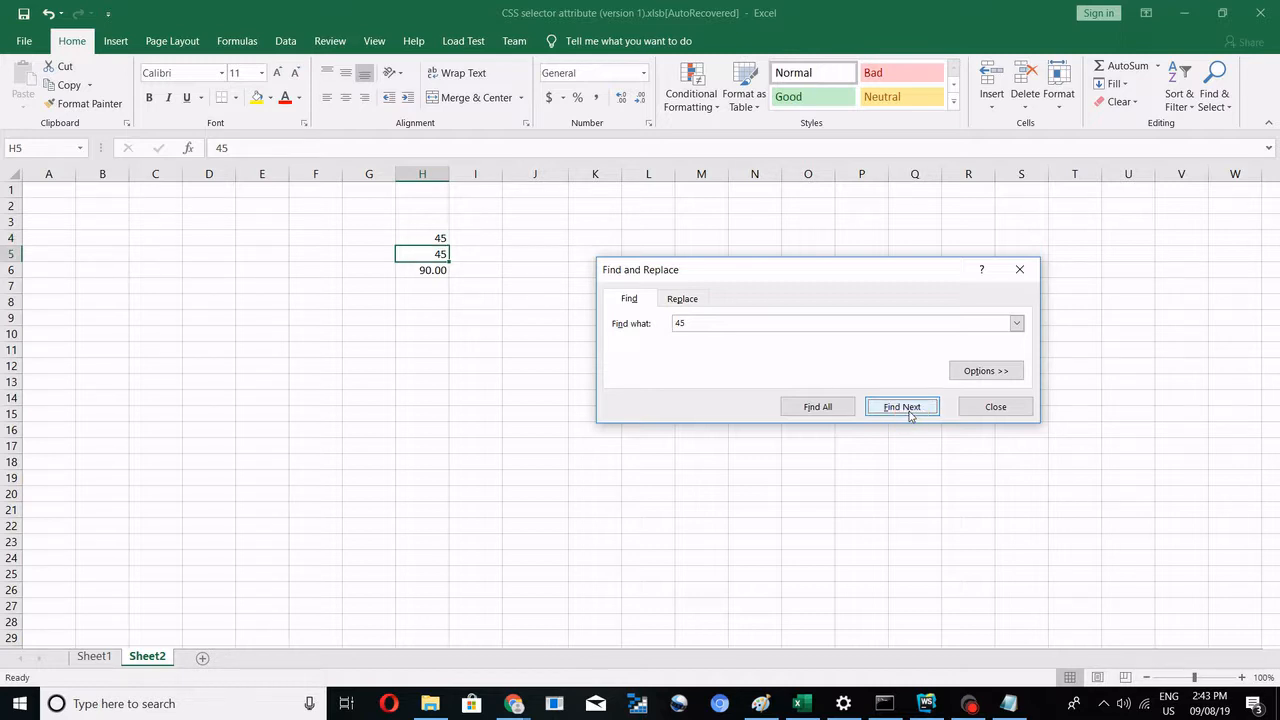
left_click(1018, 269)
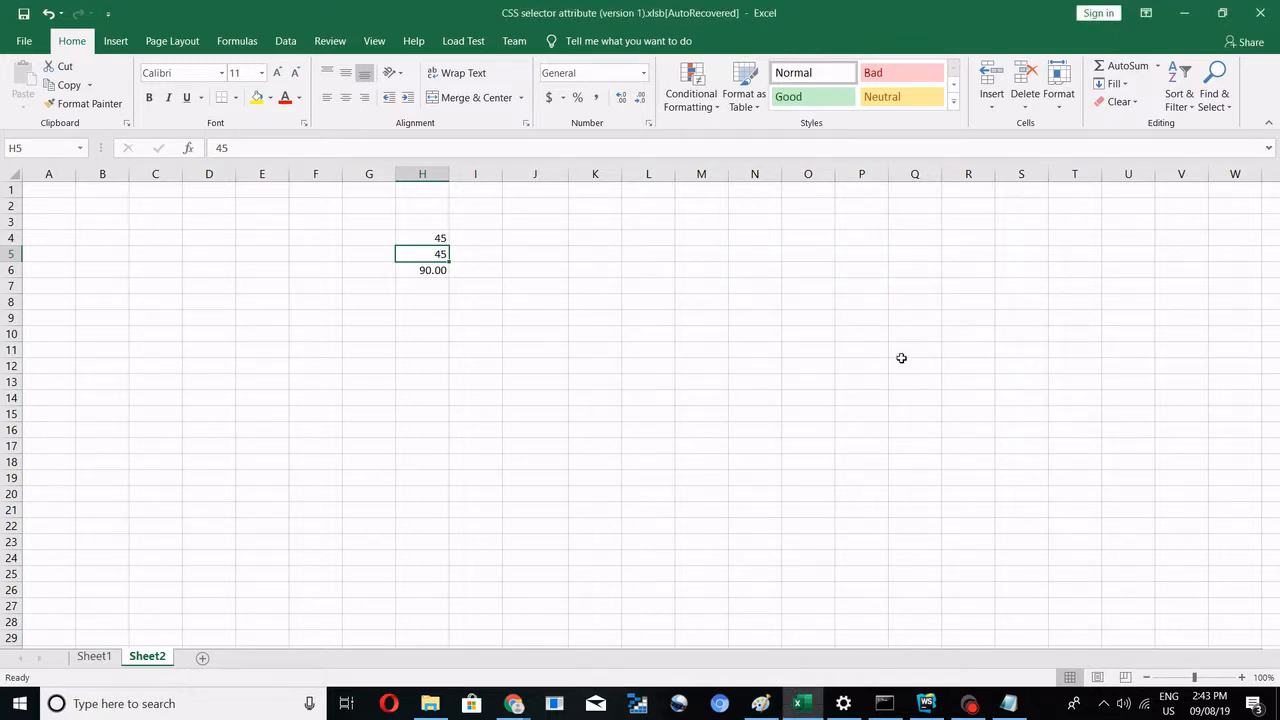
- Review the remaining Excel shortcuts in the Paint reference image and return to the worksheet
key("alt+Tab")
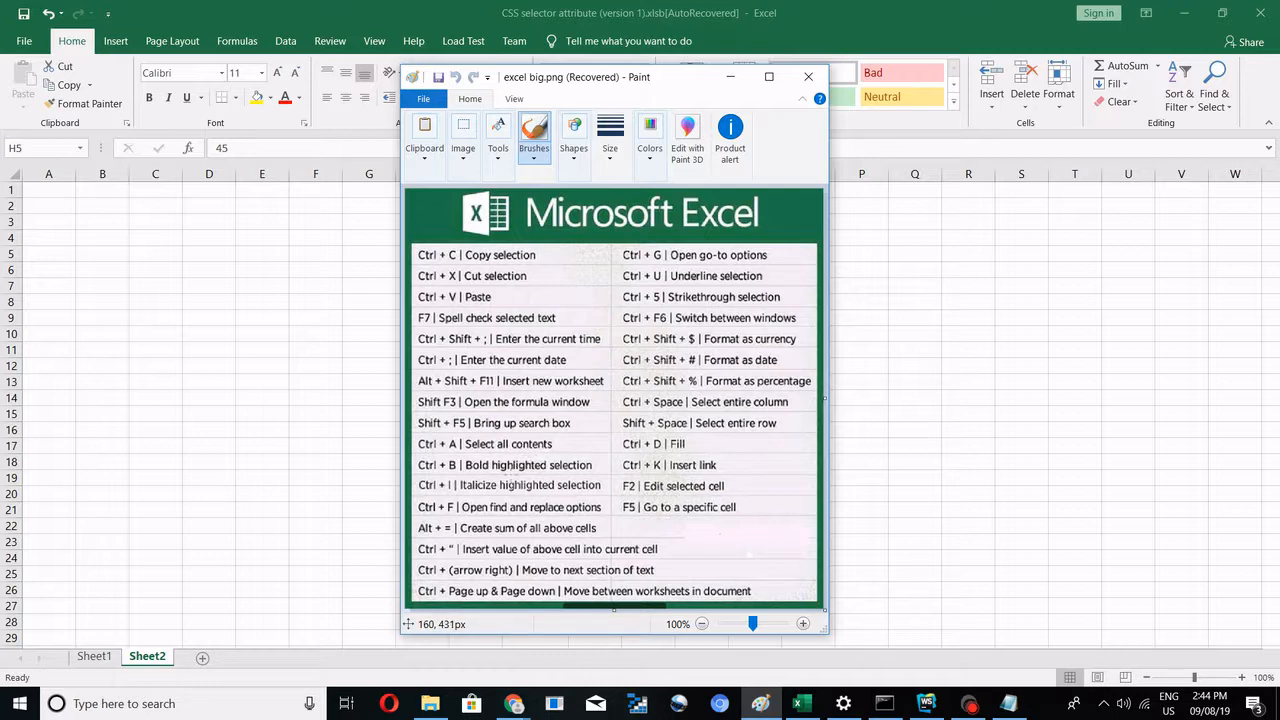
key("alt+Tab")
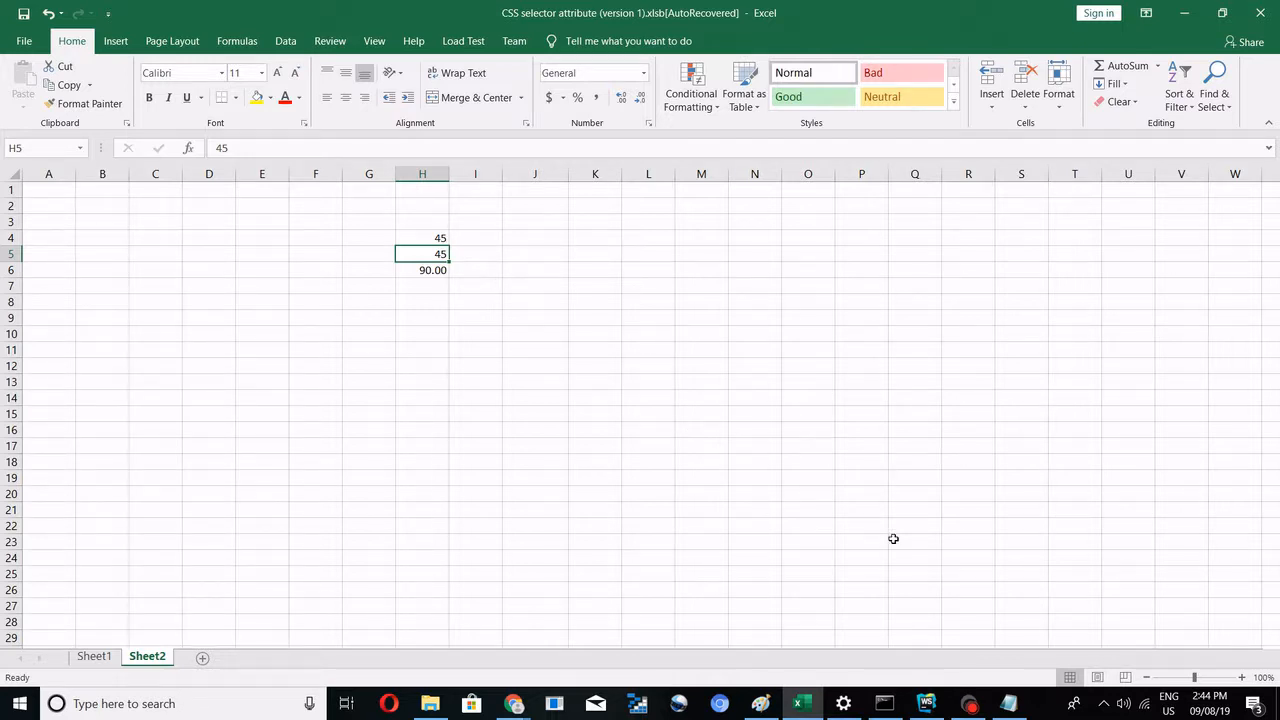
key("alt")
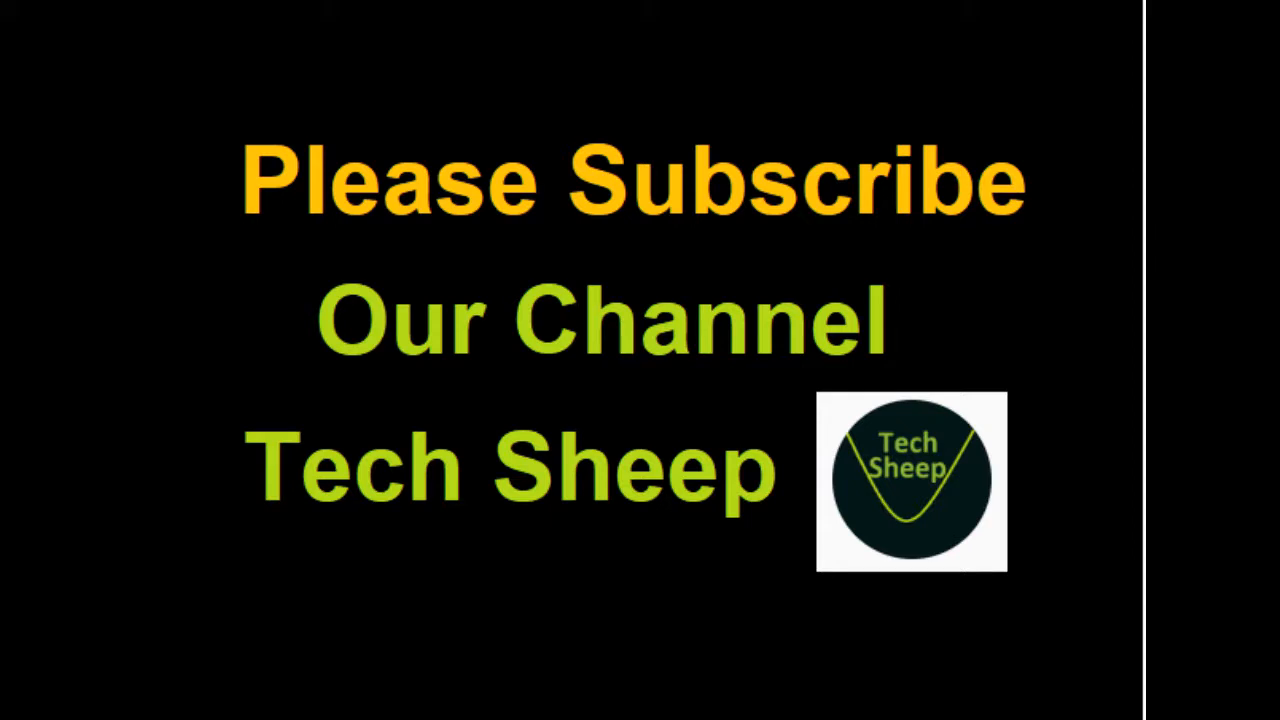